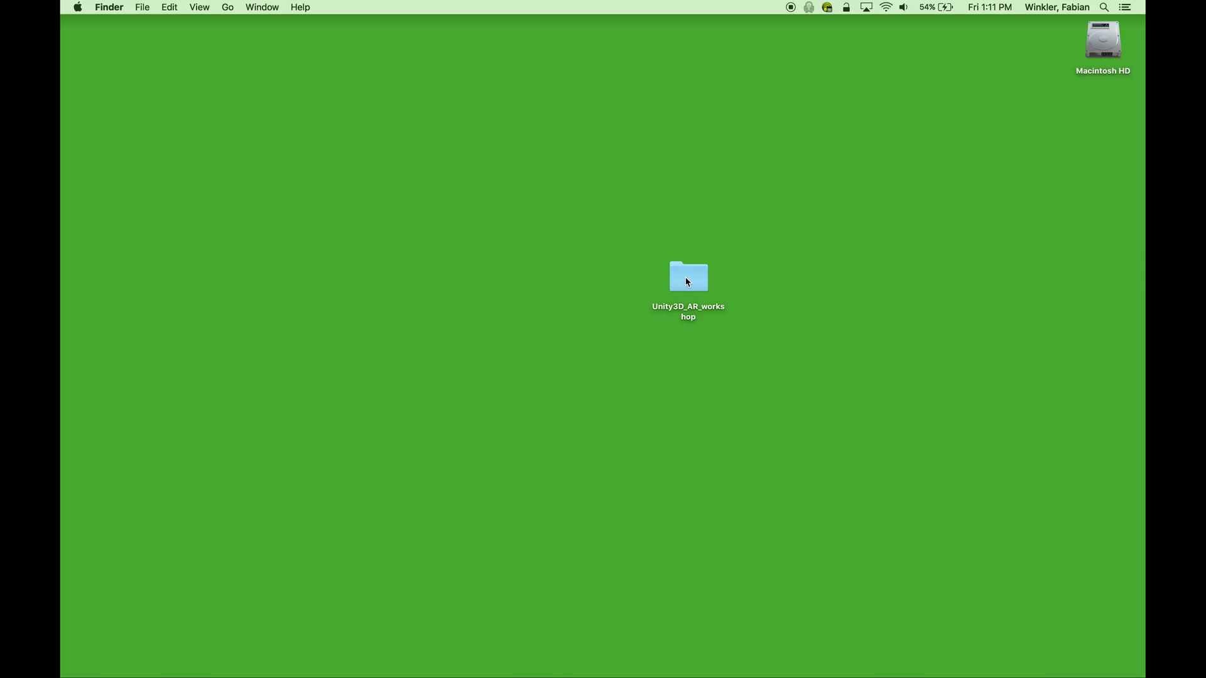
# - In Finder, open Unity3D_AR_corn.unity from Unity3D_AR_workshop > Unity3D_AR > Unity3D_AR > Assets
pyautogui.click(688, 282)
pyautogui.doubleClick(687, 282)
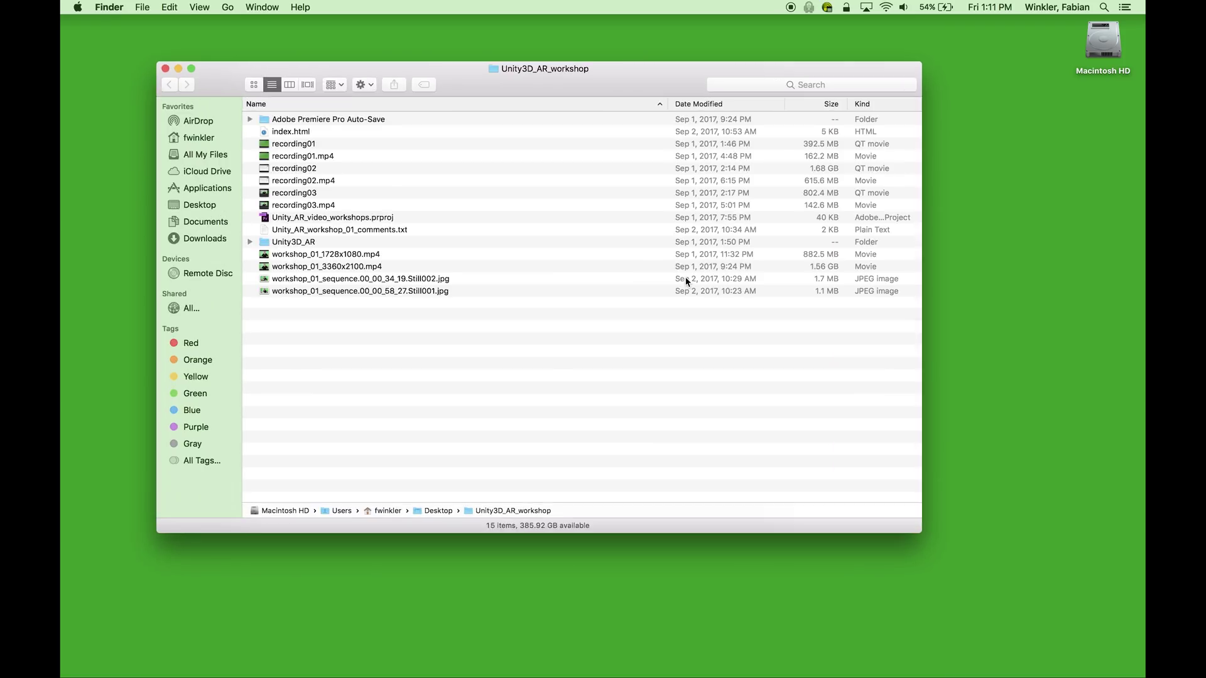
pyautogui.doubleClick(277, 245)
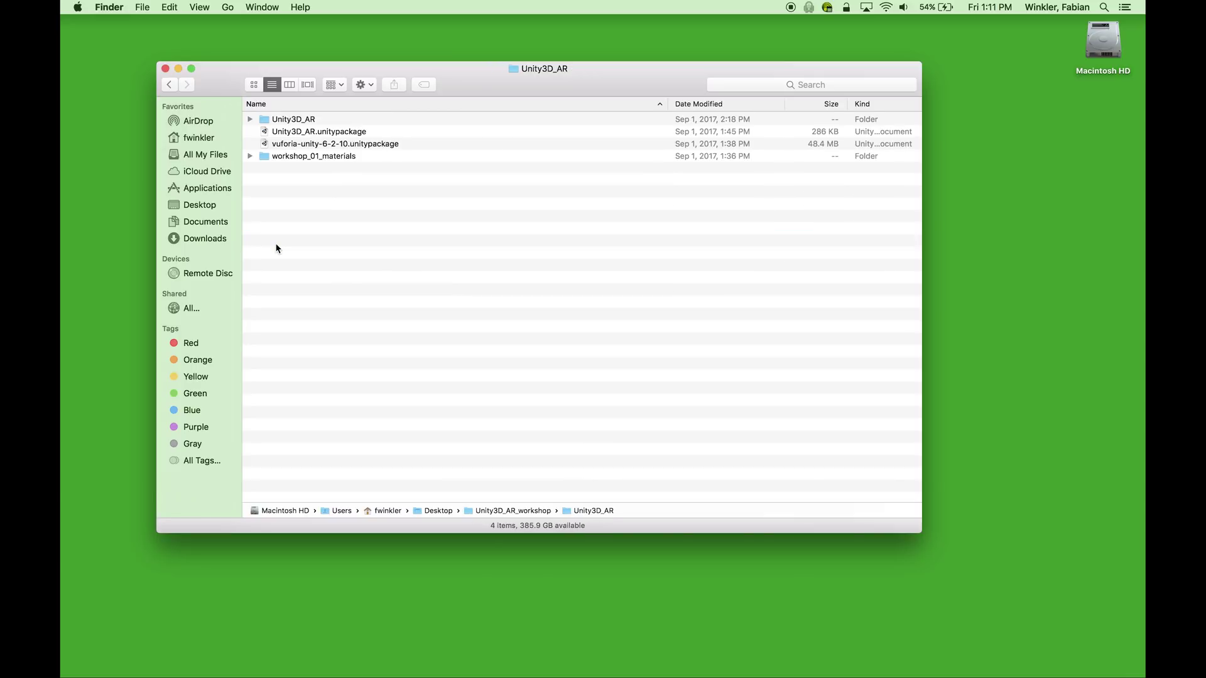
pyautogui.click(288, 120)
pyautogui.doubleClick(287, 120)
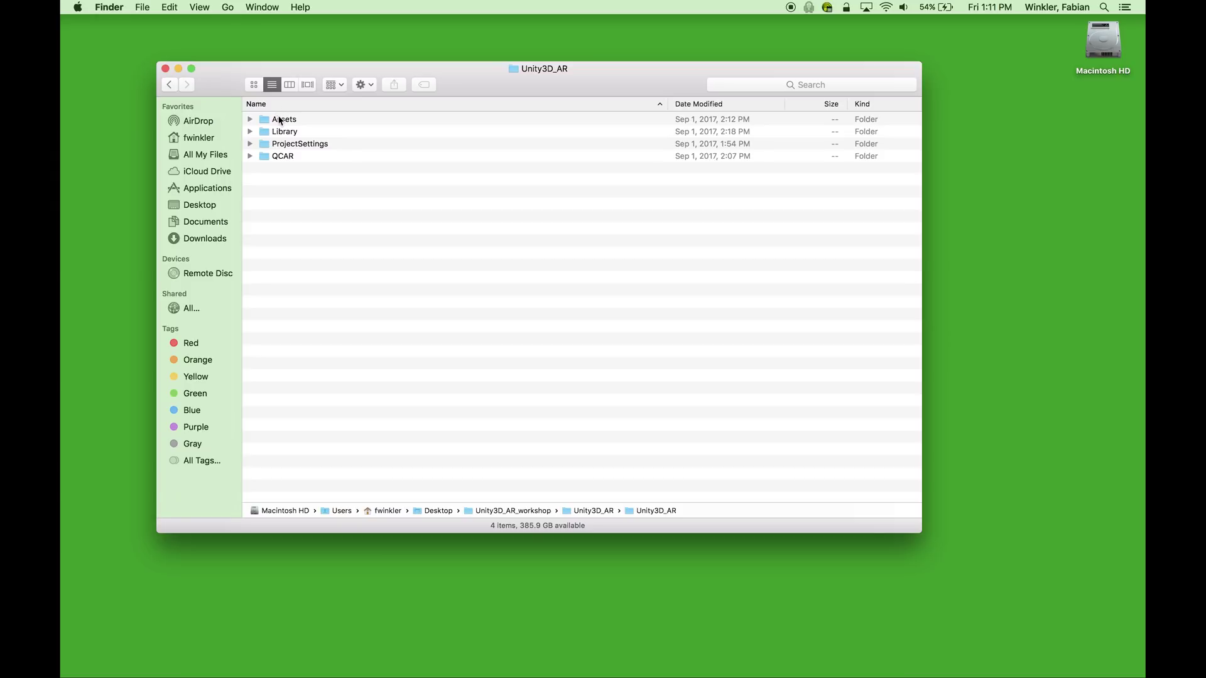
pyautogui.doubleClick(280, 119)
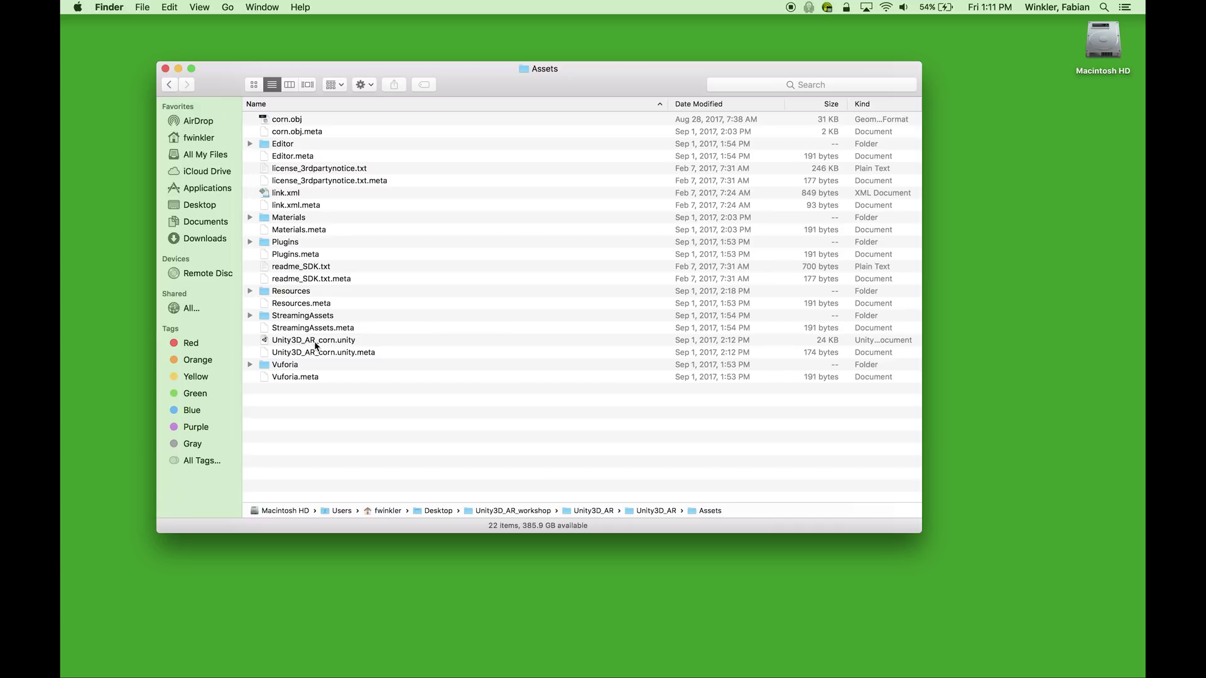
pyautogui.click(264, 340)
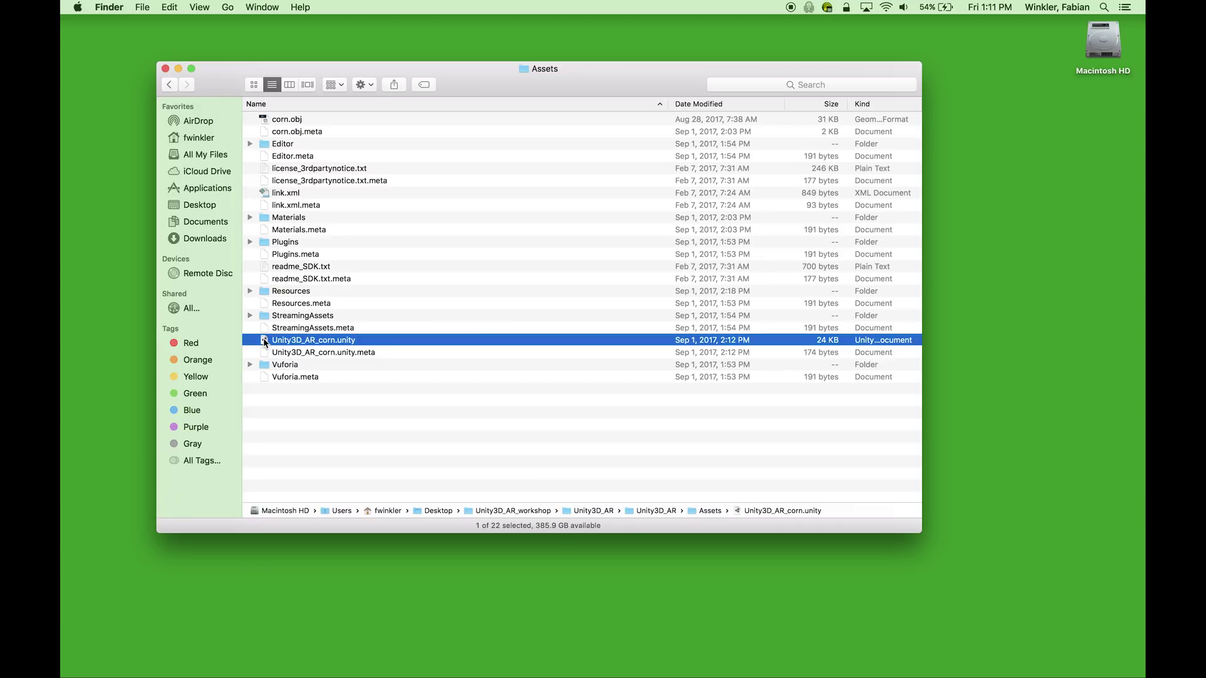
pyautogui.doubleClick(264, 340)
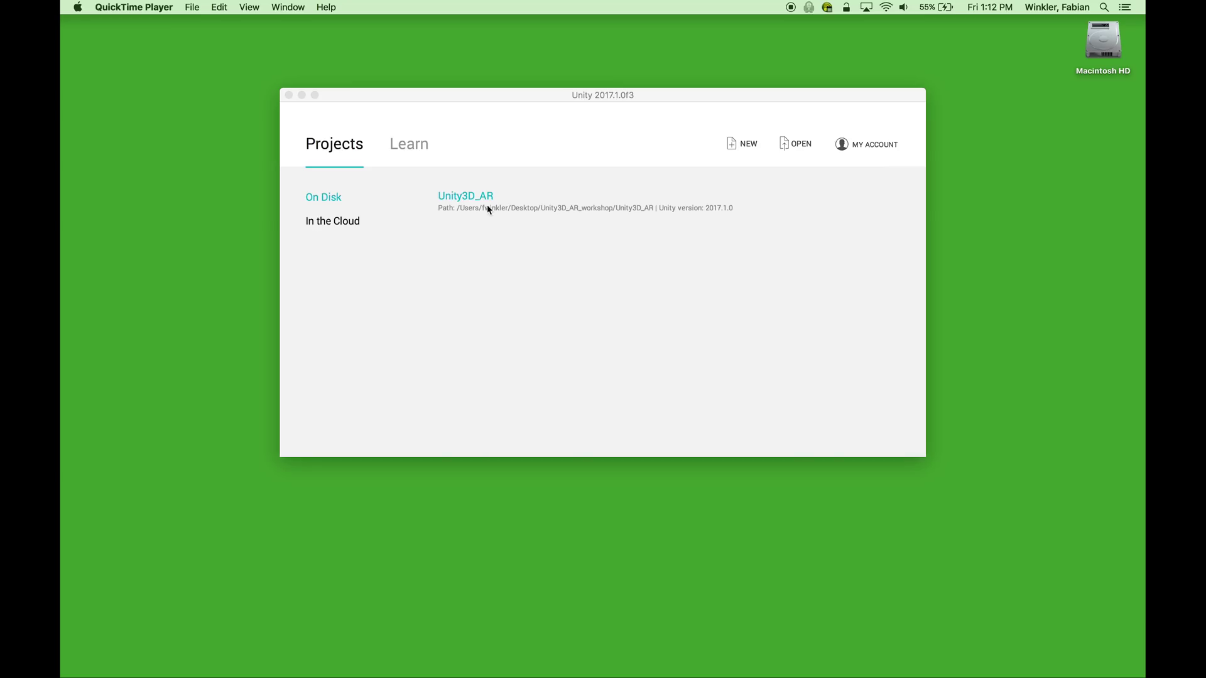
# - Open the Unity3D_AR project from the Unity launcher's On Disk list
pyautogui.click(469, 177)
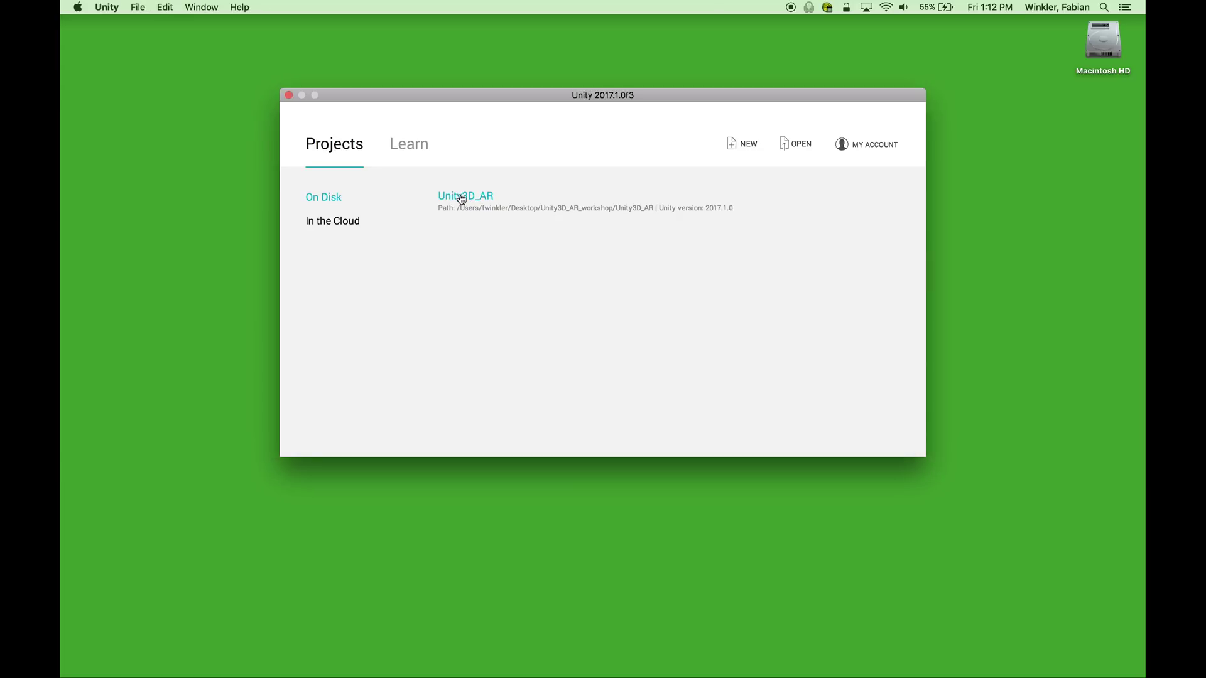
pyautogui.click(461, 199)
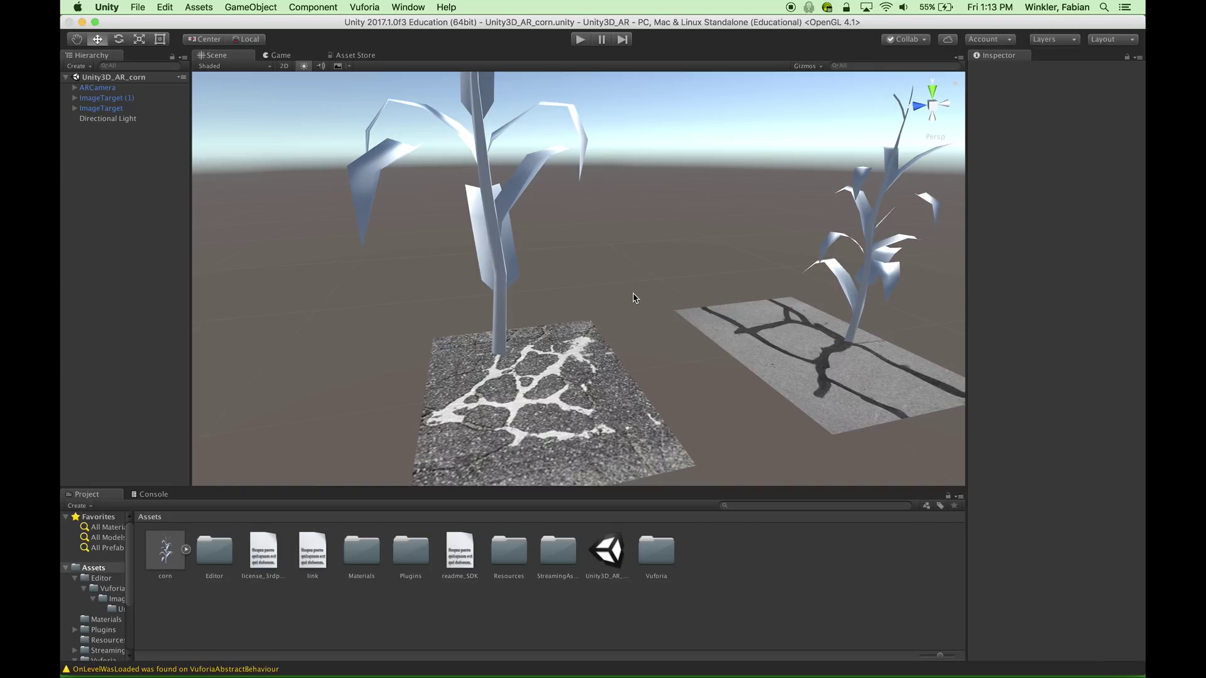
# - Open File > Build Settings, move the window aside, and select iOS as the platform
pyautogui.click(143, 11)
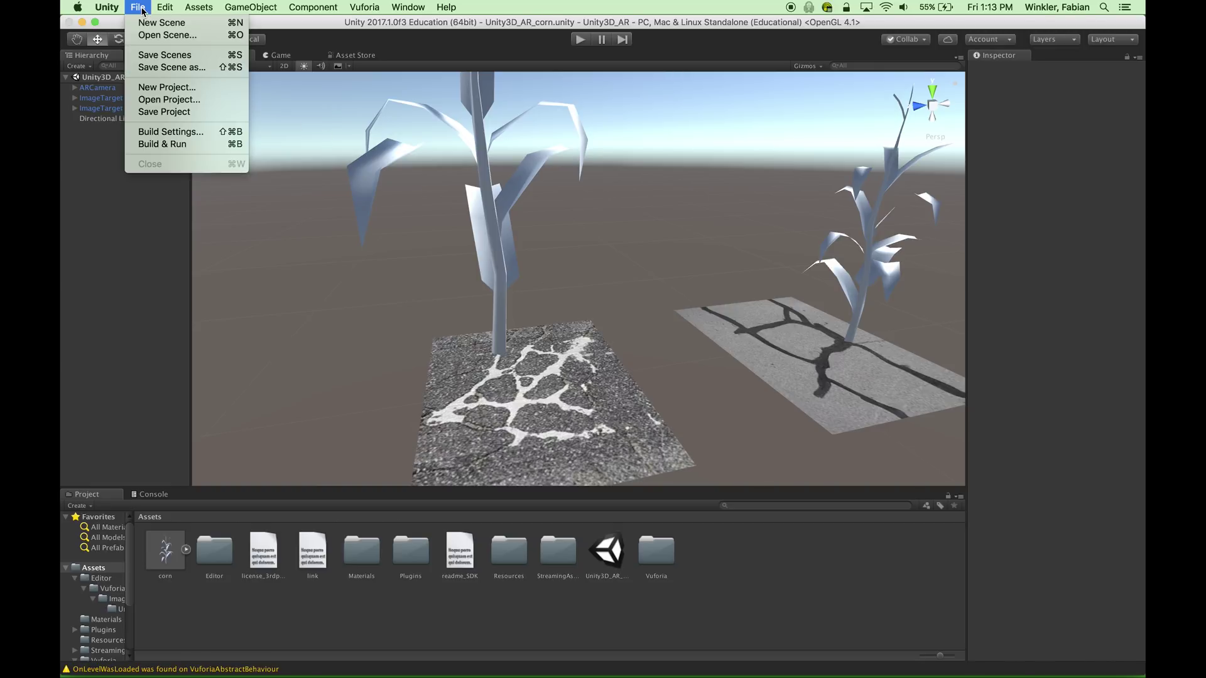
pyautogui.click(148, 137)
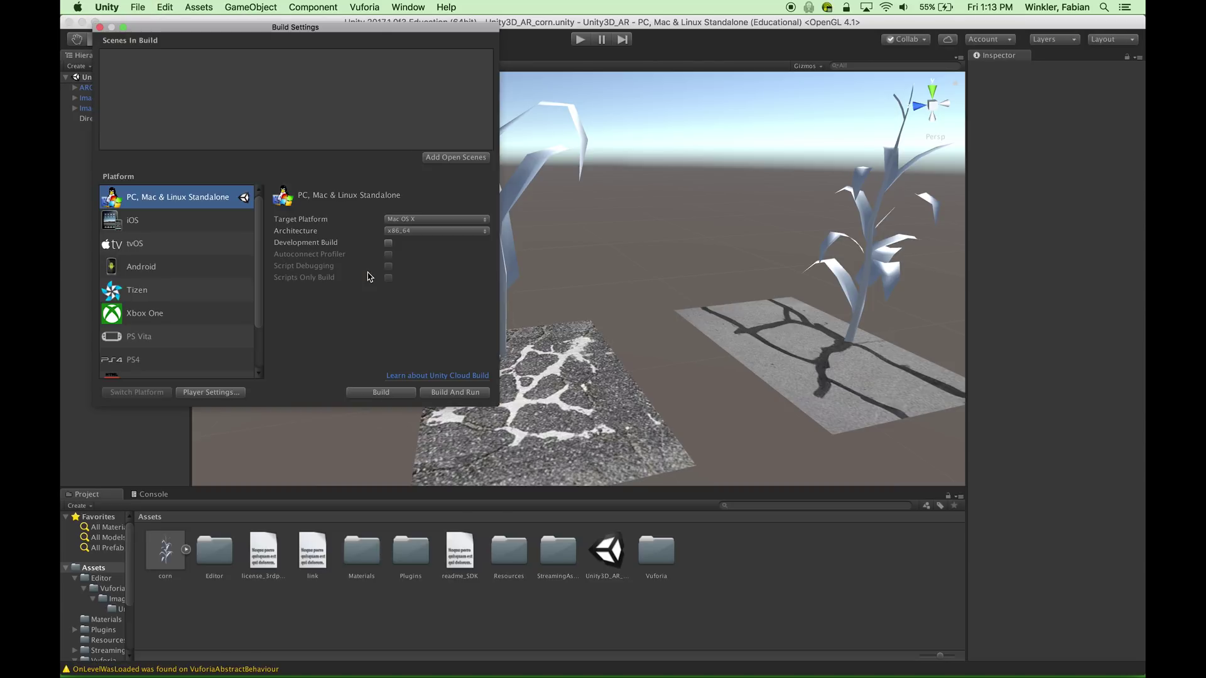
pyautogui.moveTo(364, 28); pyautogui.dragTo(420, 92)
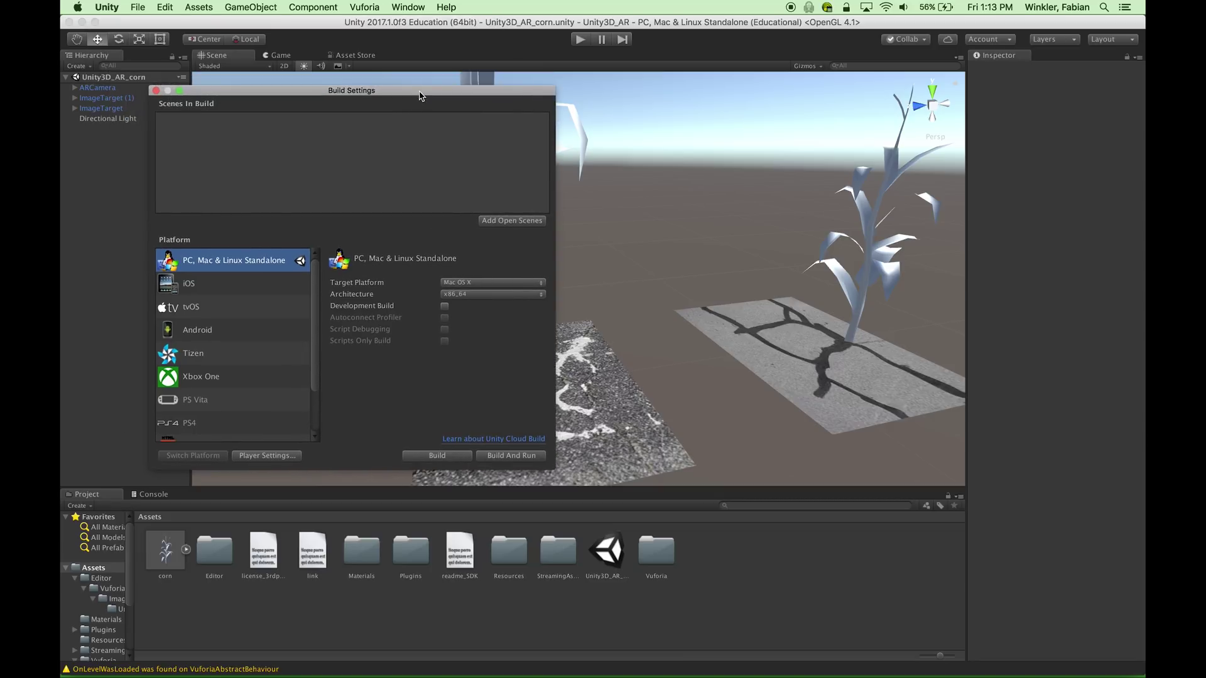
pyautogui.click(194, 287)
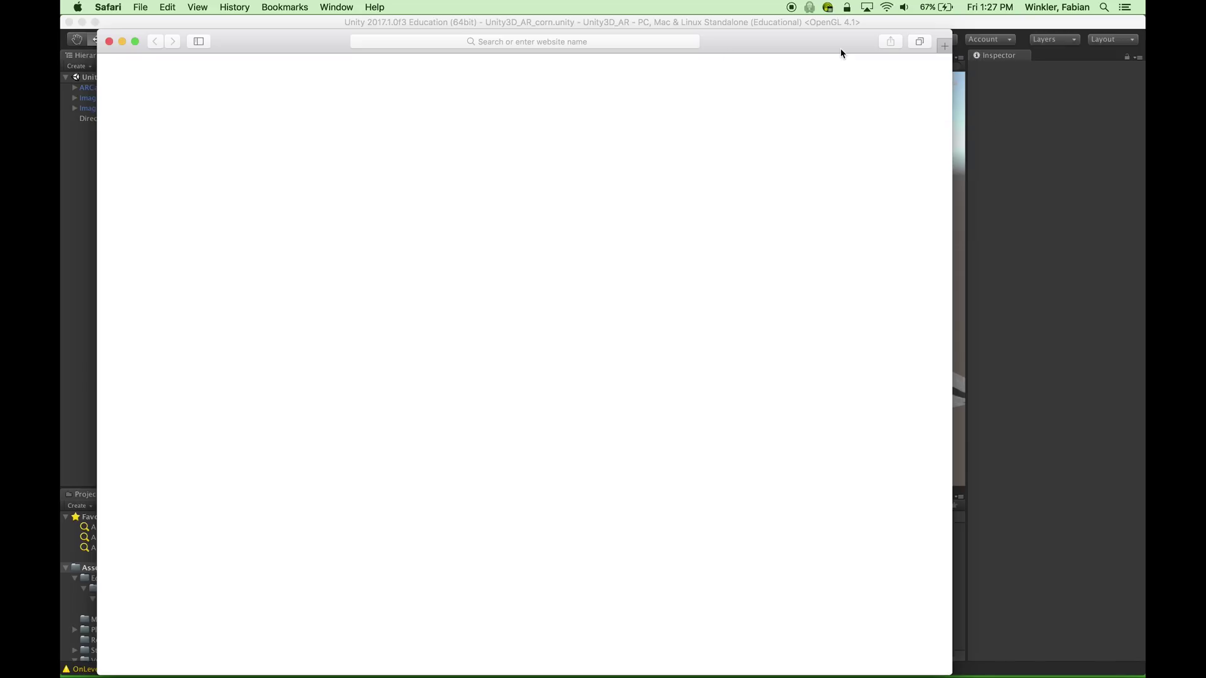
# - Open the downloaded iOS Support package from the Downloads stack in the Dock
pyautogui.moveTo(1060, 647)
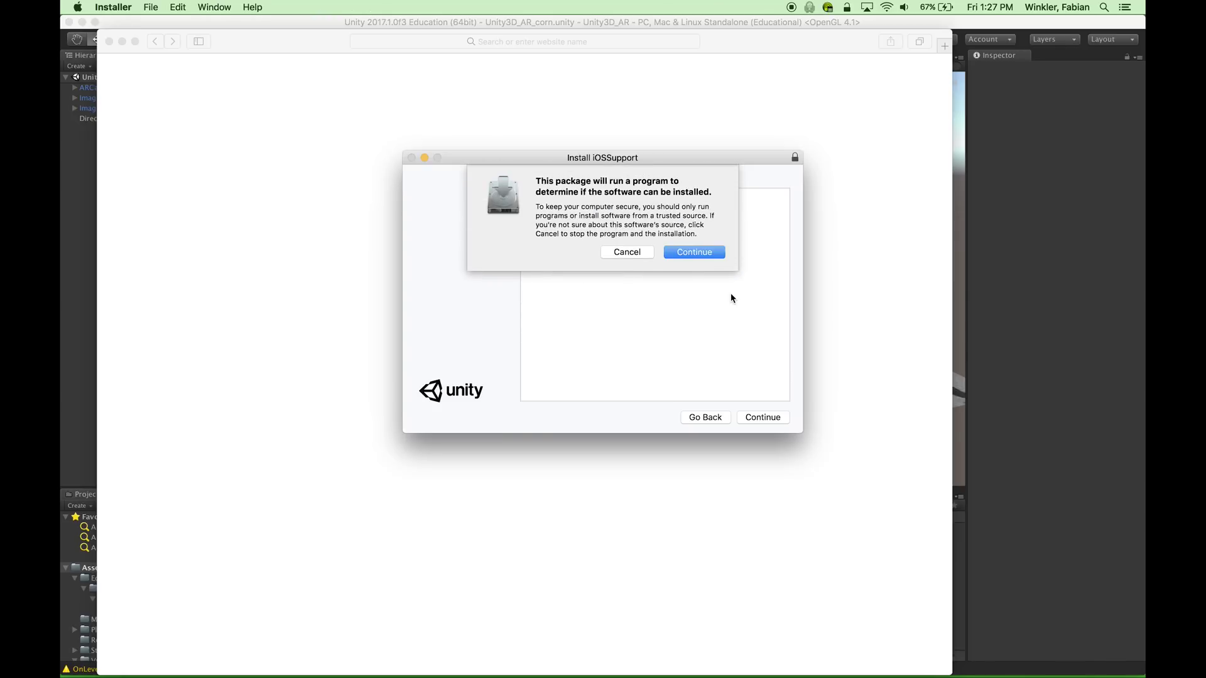
# - Install the iOS Support package after accepting the license, then move the installer to Trash
pyautogui.click(694, 251)
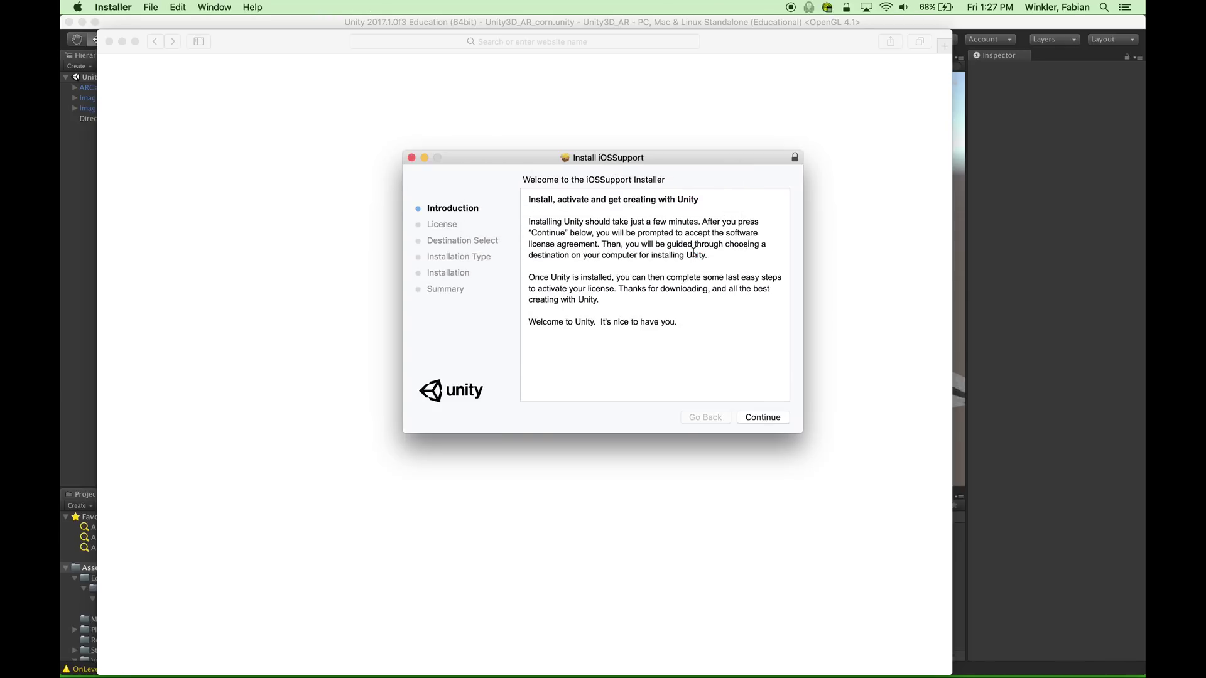
pyautogui.click(764, 417)
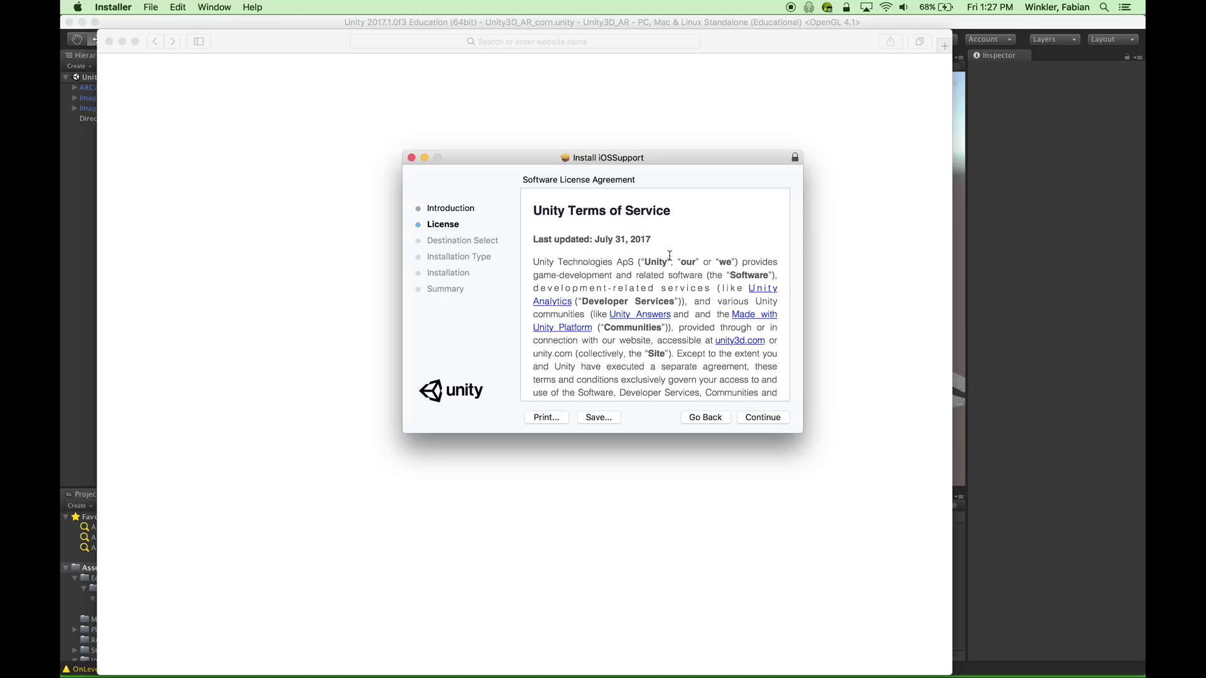
pyautogui.click(757, 417)
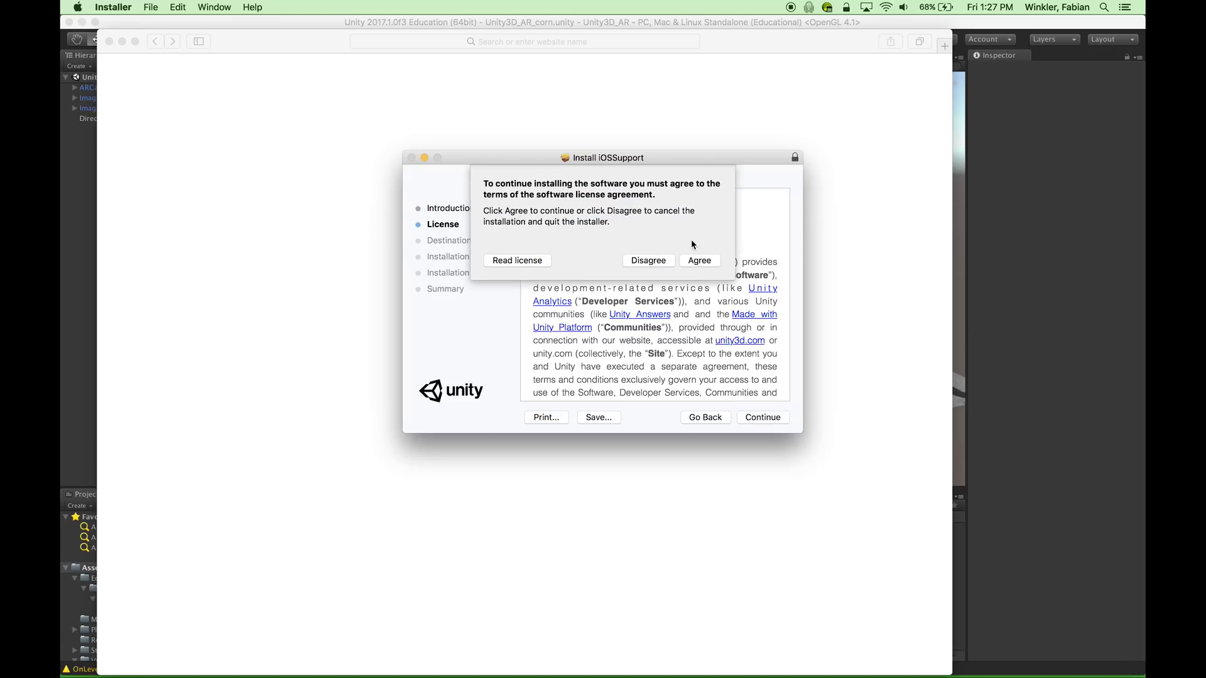
pyautogui.click(691, 261)
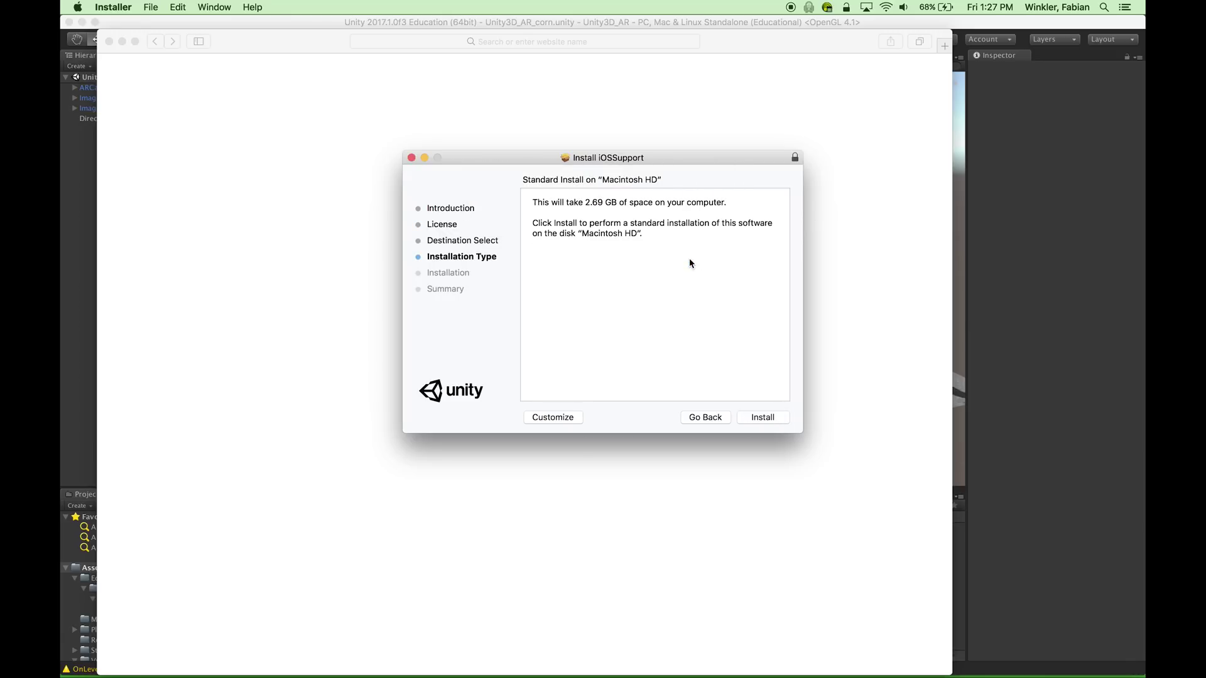
pyautogui.click(759, 418)
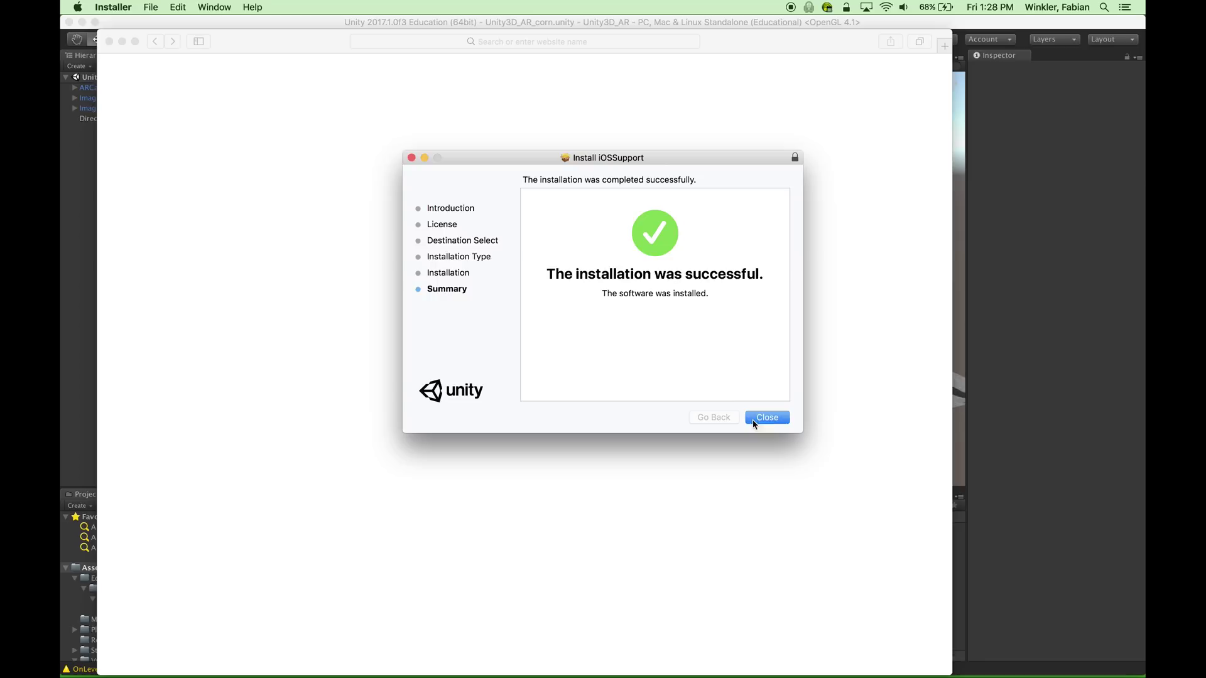
pyautogui.click(753, 424)
pyautogui.click(684, 238)
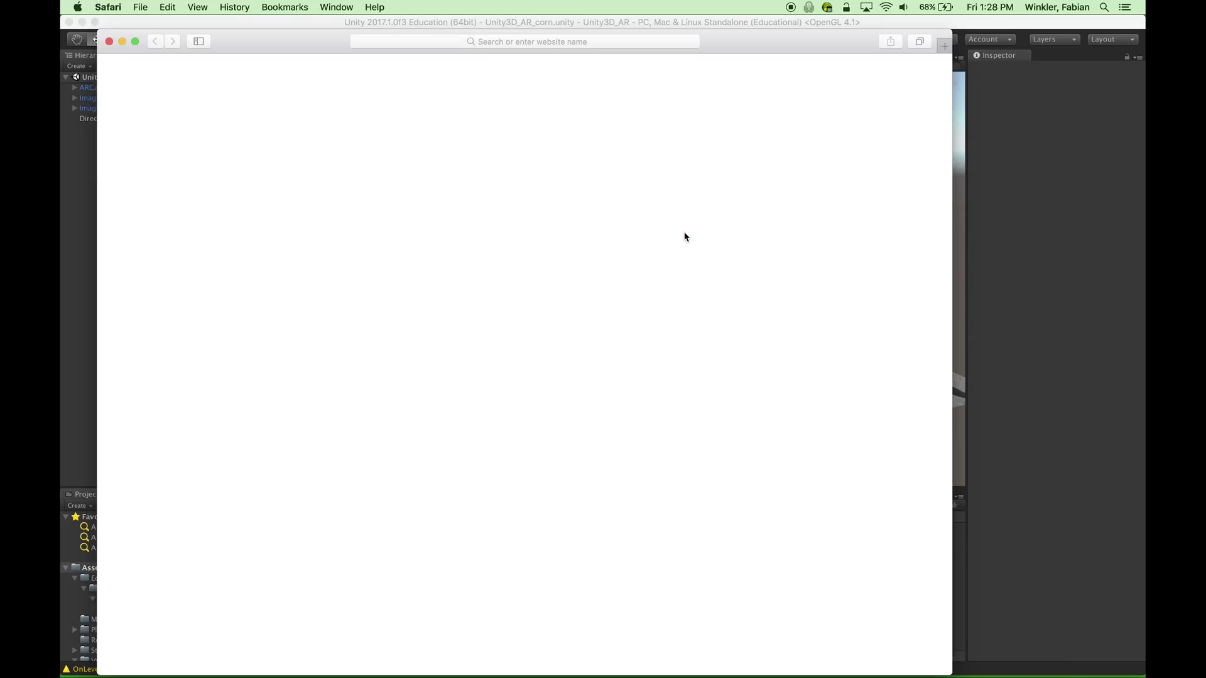
# - Bring Unity forward and close the Build Settings window
pyautogui.click(84, 162)
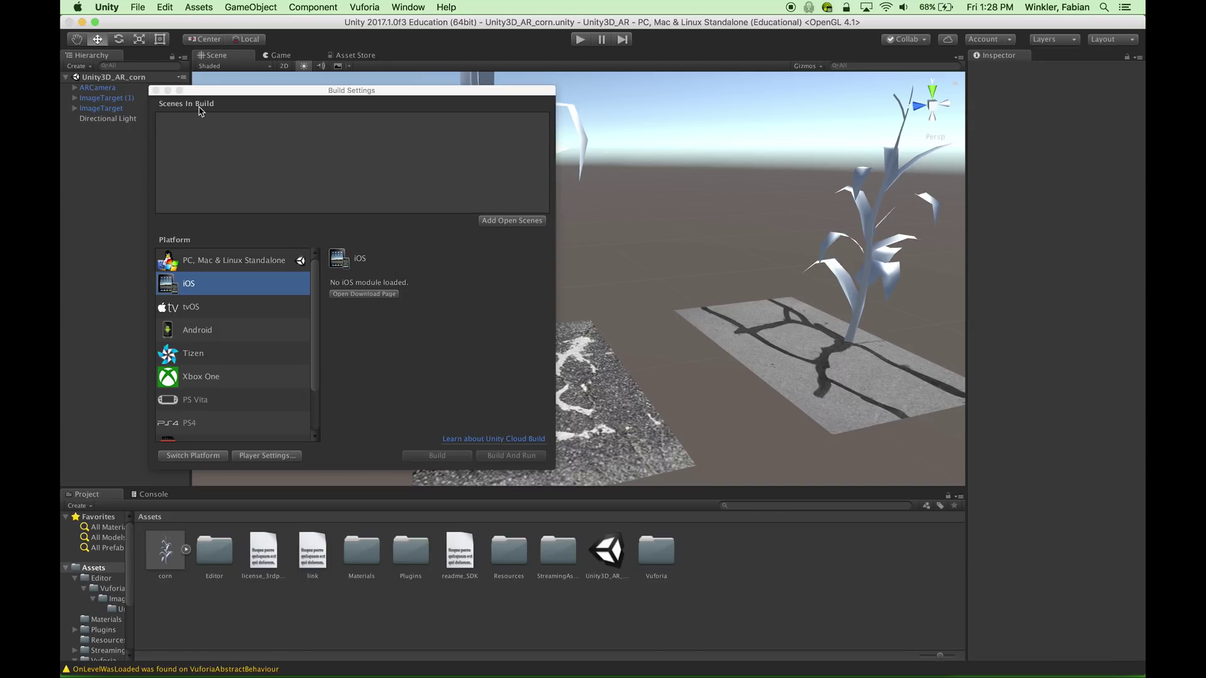
pyautogui.click(156, 91)
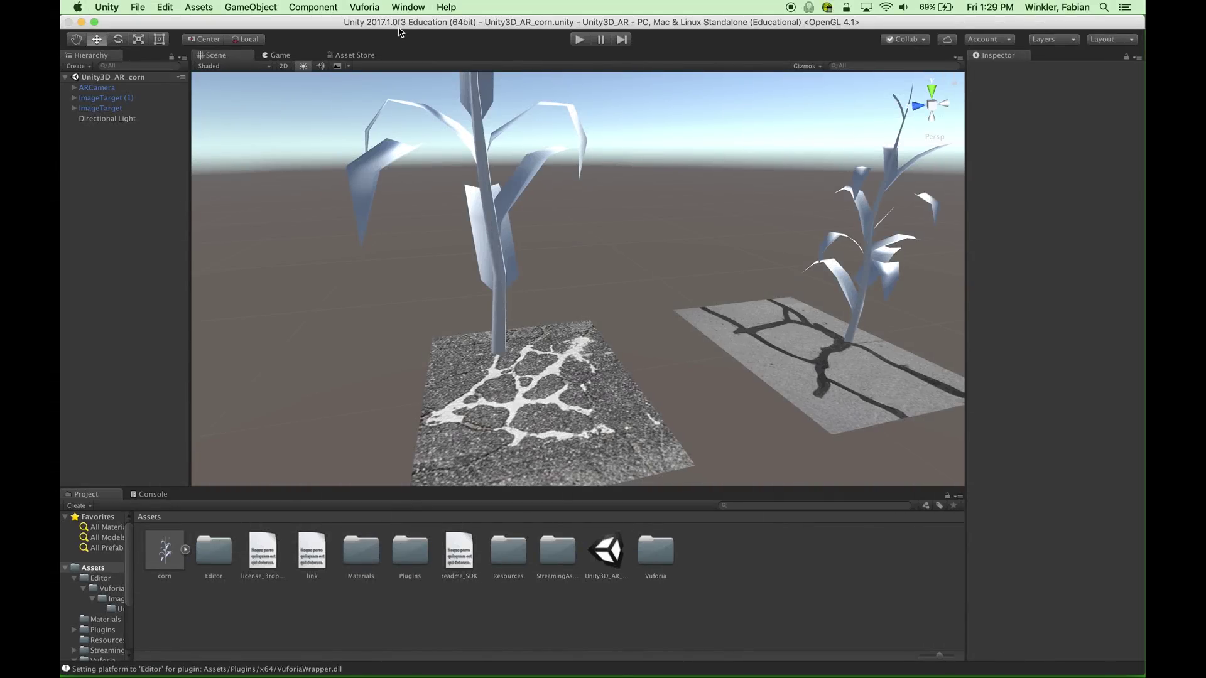
pyautogui.click(140, 8)
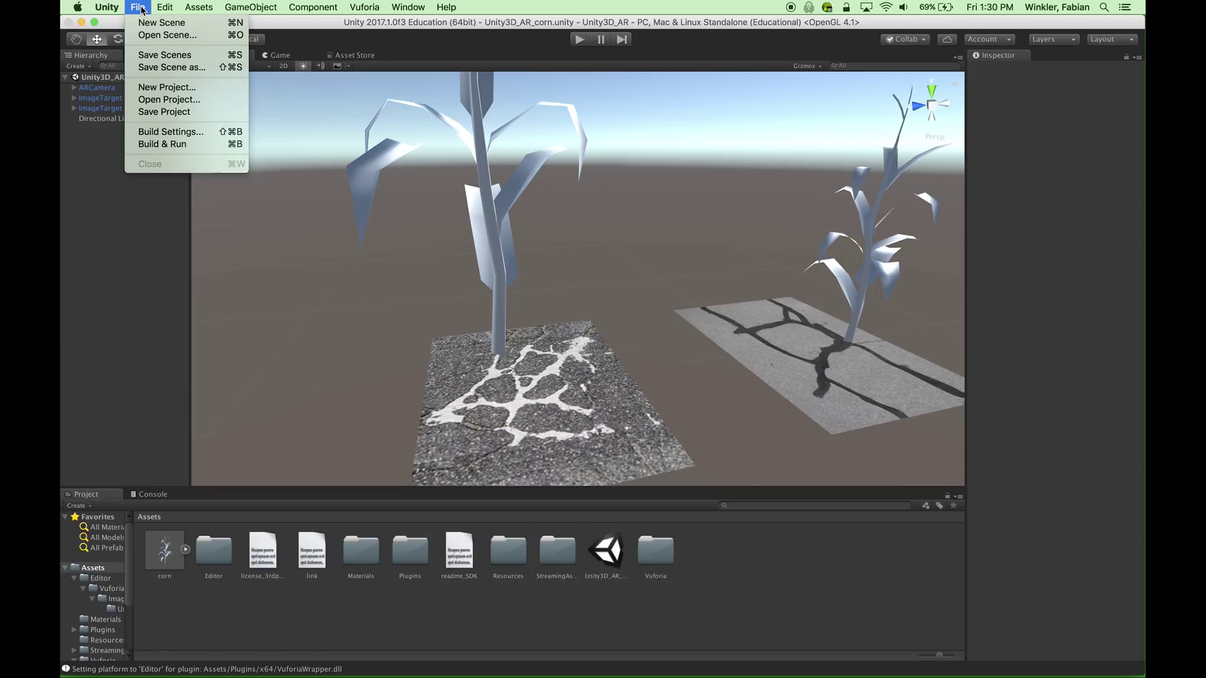
# - In Build Settings, select iOS and switch the project's build target to iOS
pyautogui.click(153, 133)
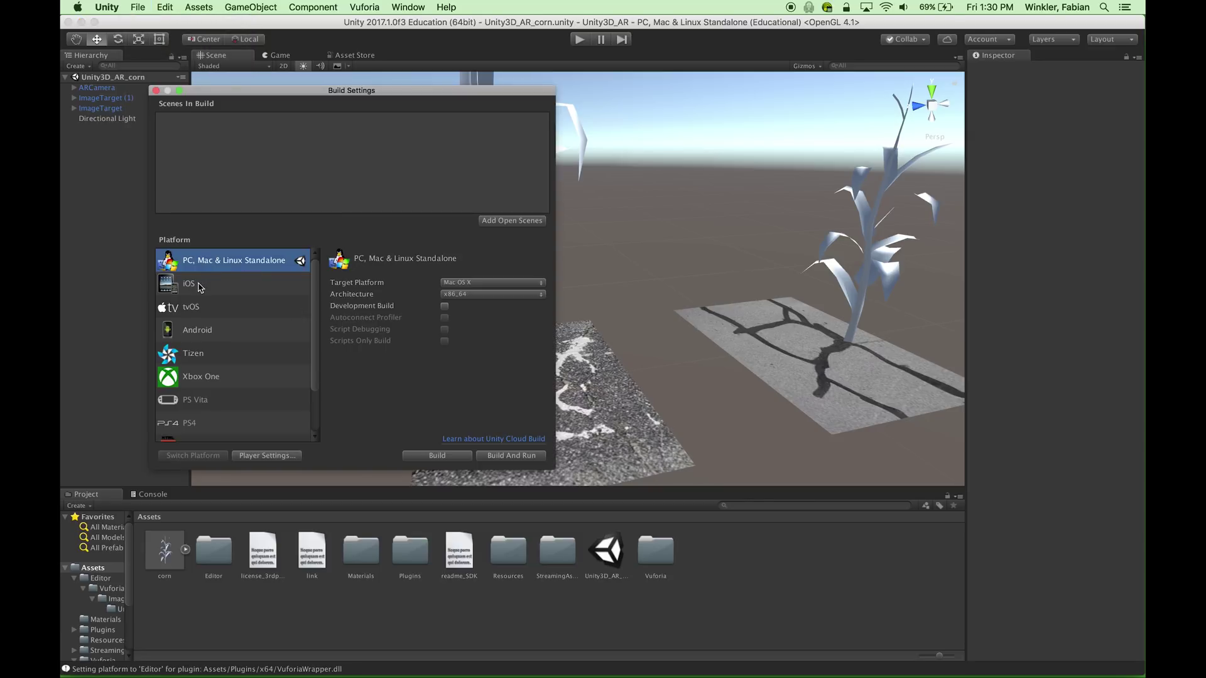
pyautogui.click(191, 286)
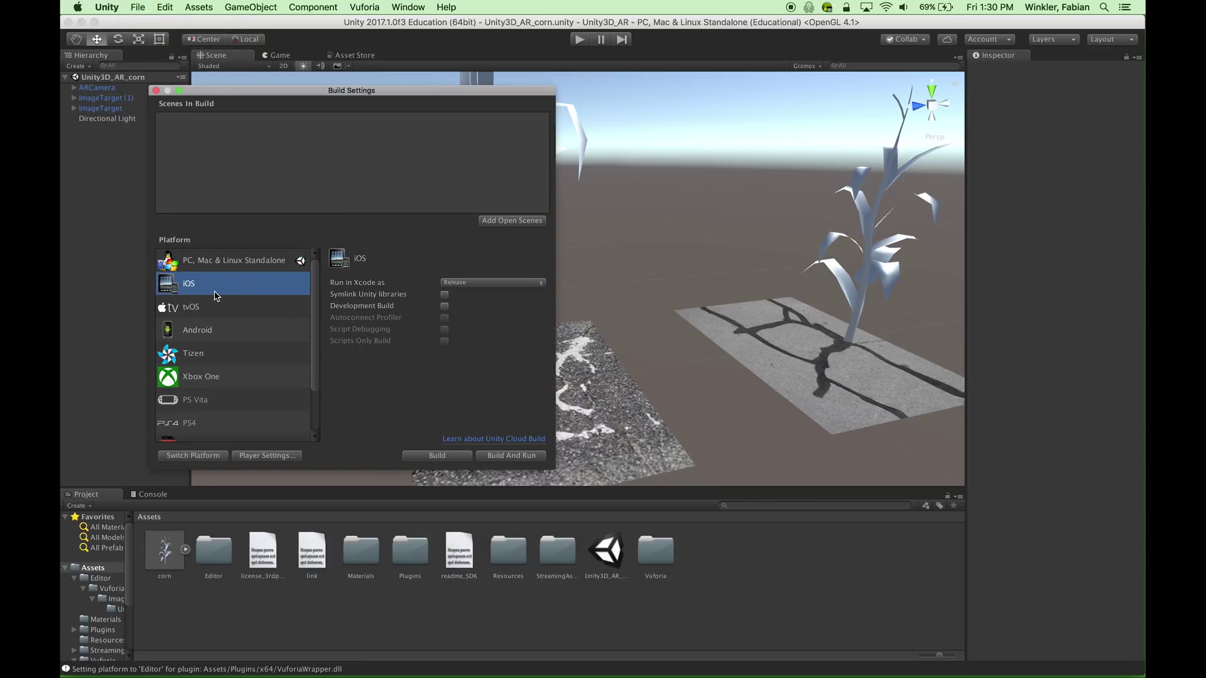
pyautogui.click(191, 457)
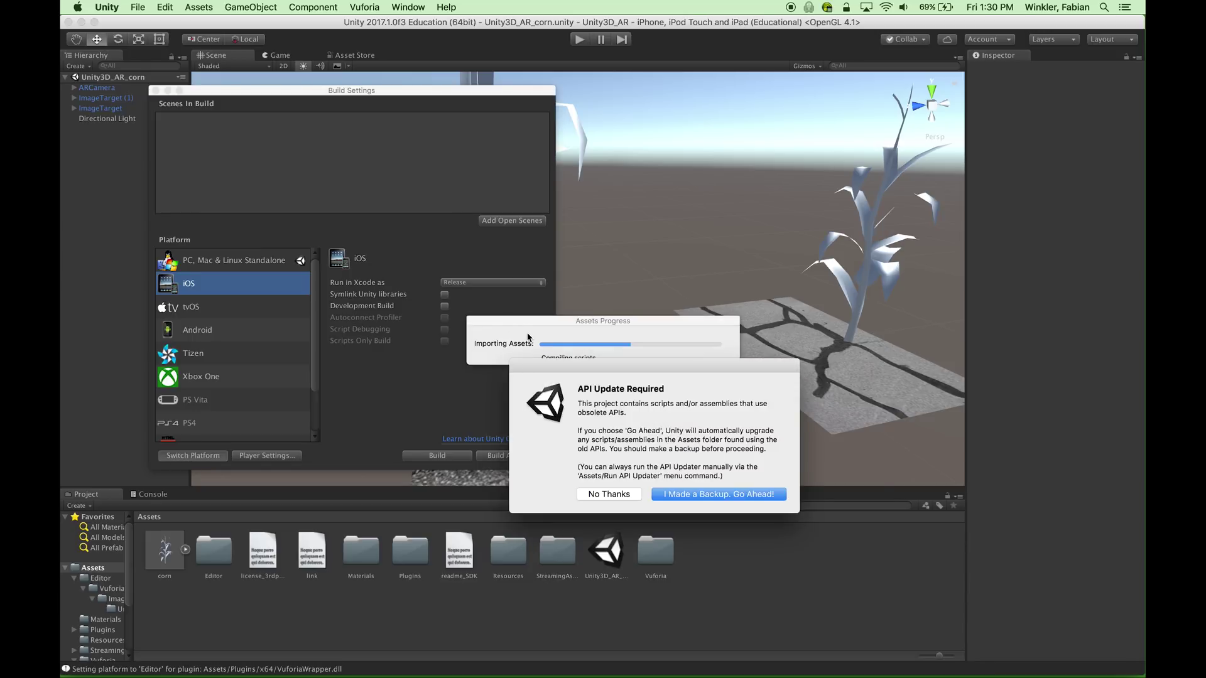
# - Decline the API update with No Thanks, then open the iOS Player Settings after import
pyautogui.click(619, 497)
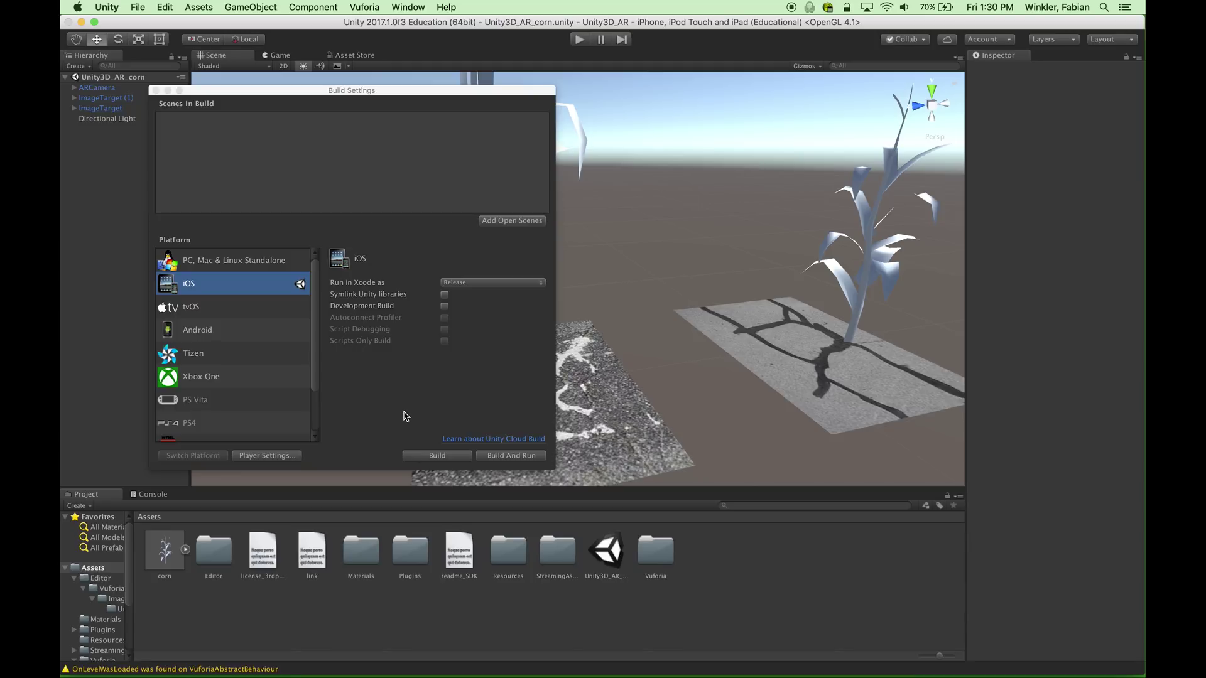
pyautogui.click(274, 457)
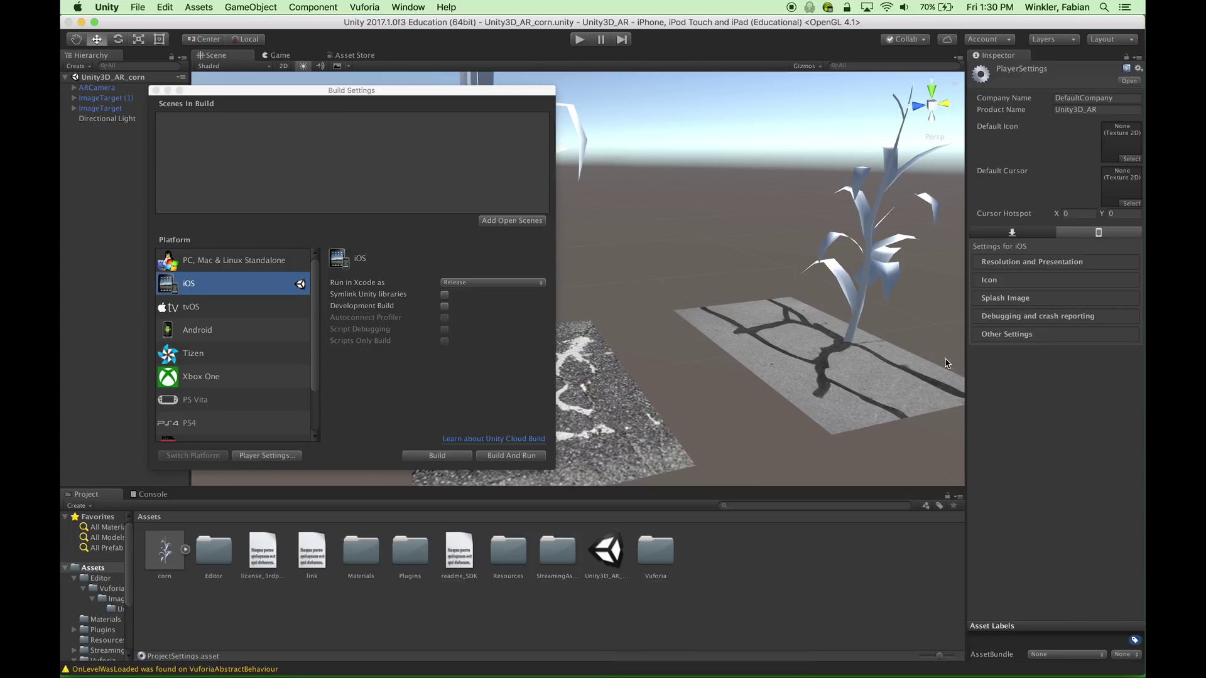
# - Expand Resolution and Presentation to review rotation and orientation settings, then collapse it
pyautogui.click(1035, 264)
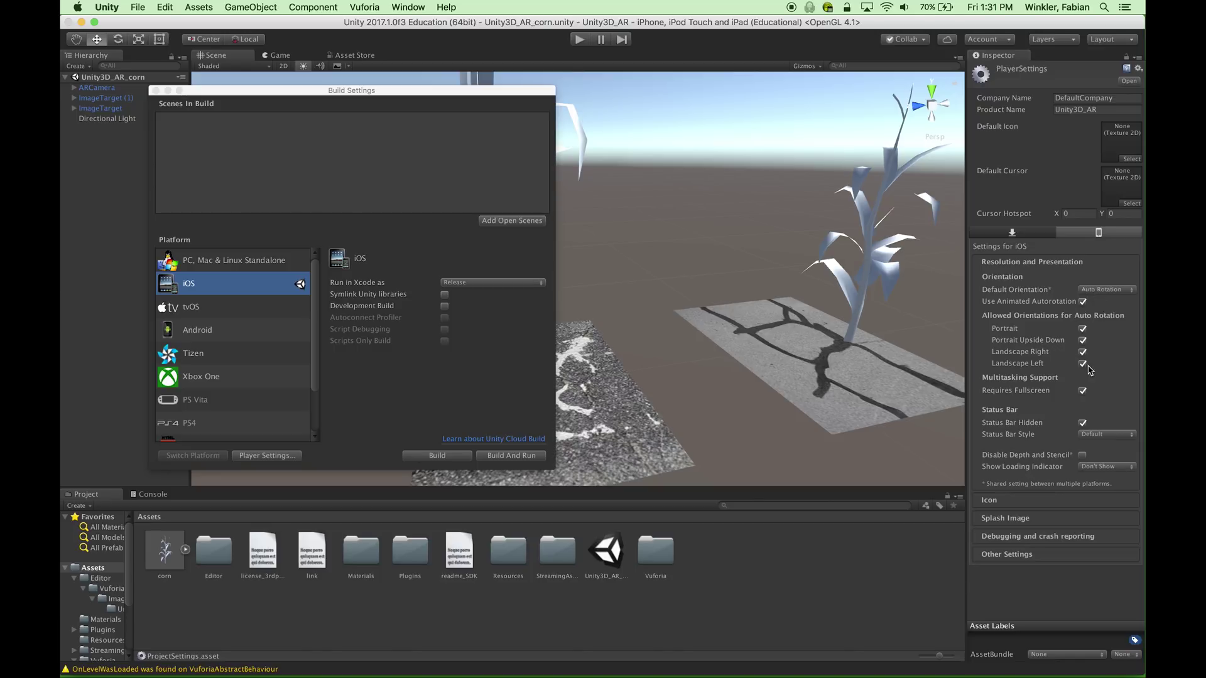
pyautogui.click(1003, 262)
# - Expand the Icon section, toggle Override for iOS on and back off, then collapse it
pyautogui.click(995, 287)
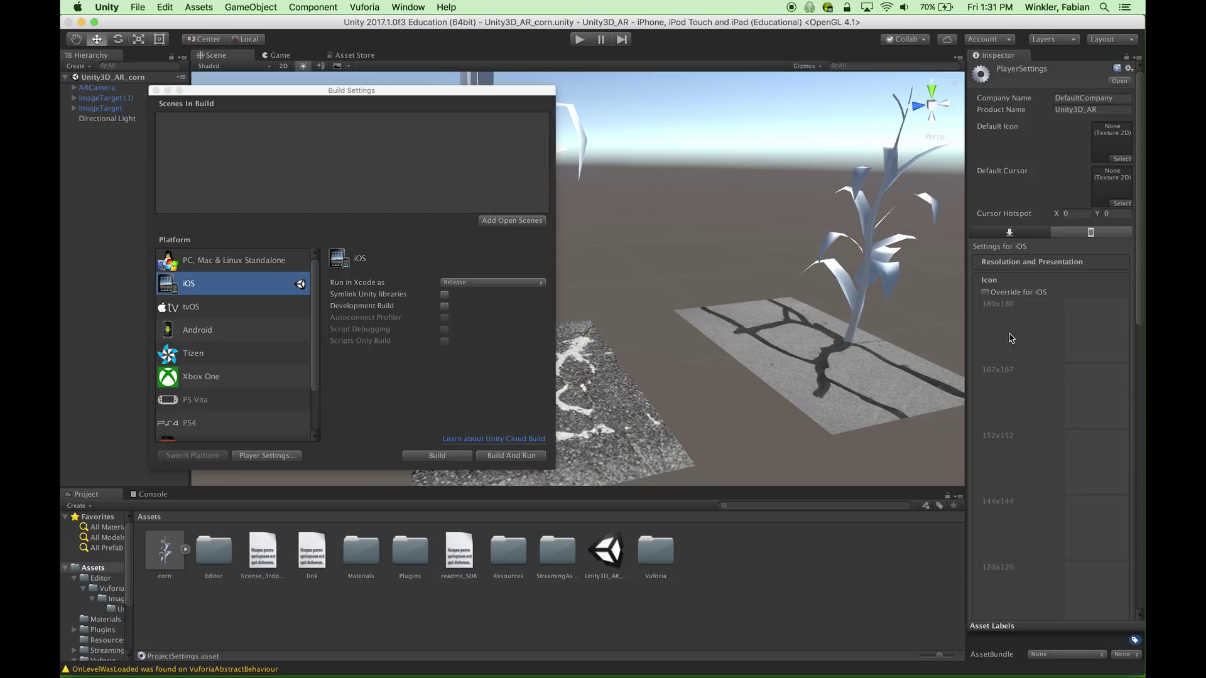
pyautogui.click(985, 292)
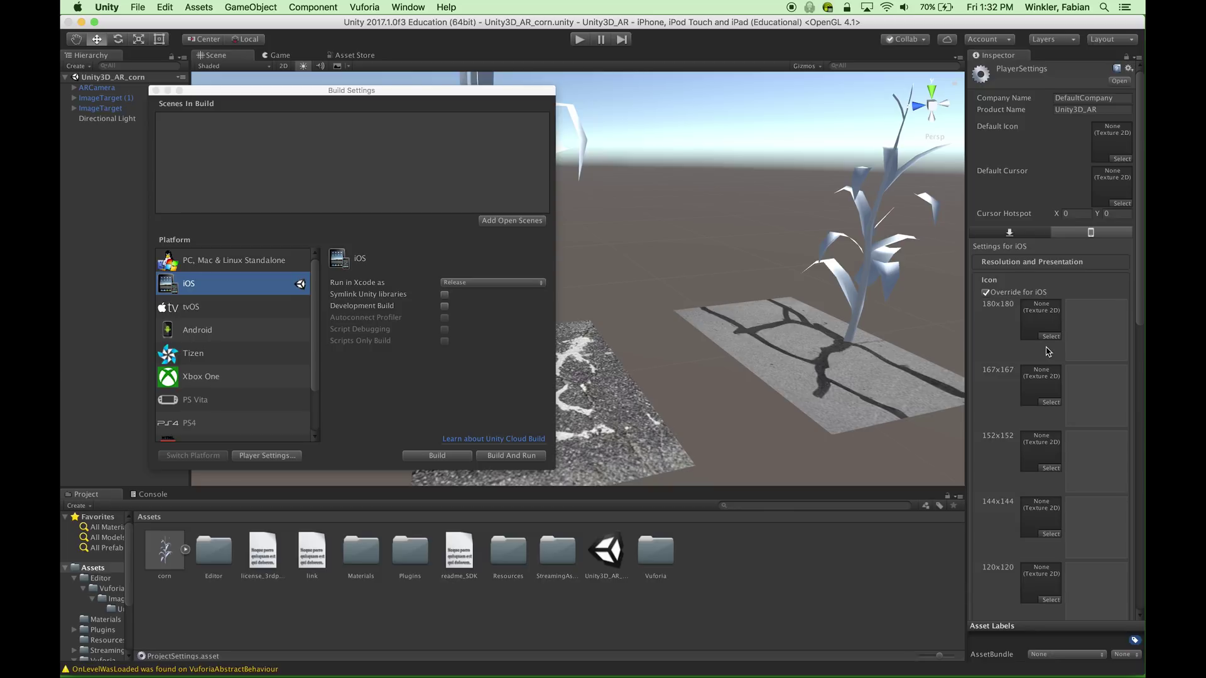
pyautogui.click(985, 292)
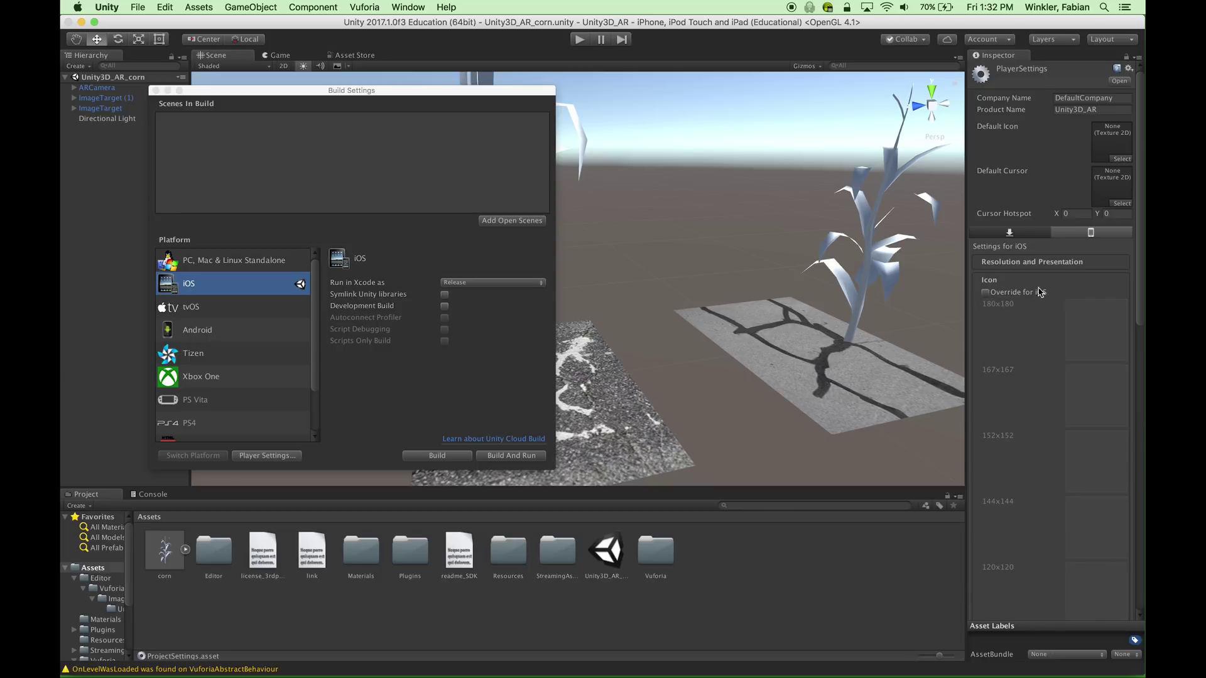
pyautogui.click(991, 281)
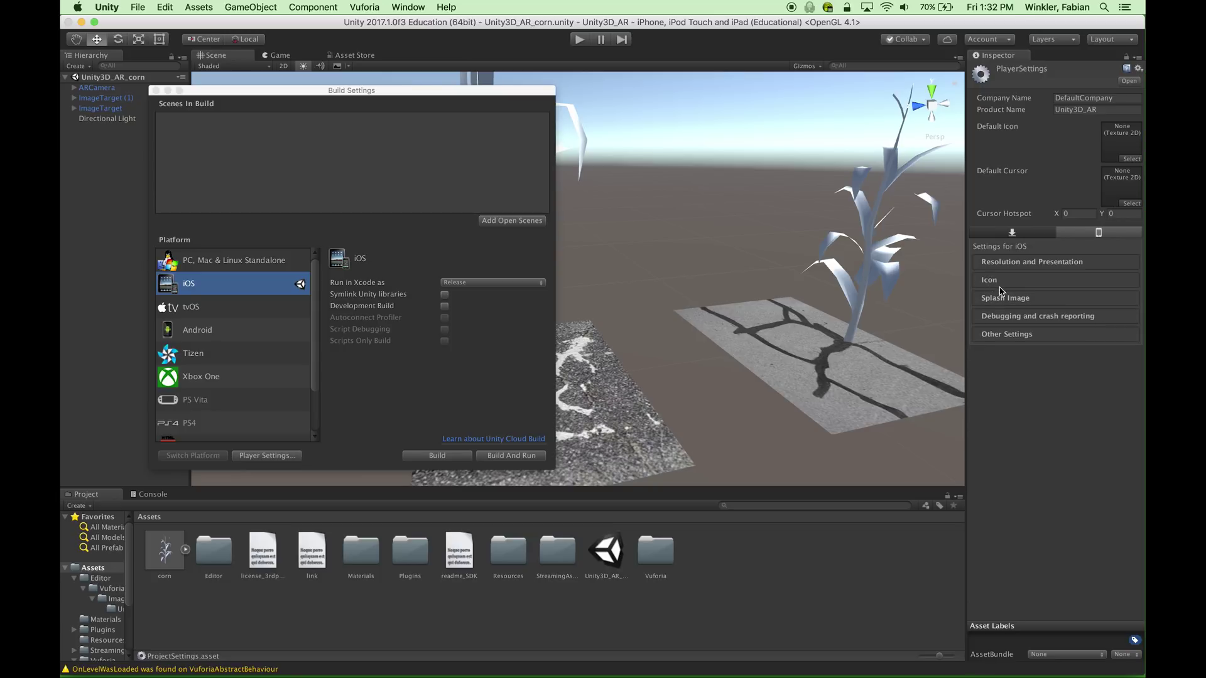
pyautogui.click(1005, 299)
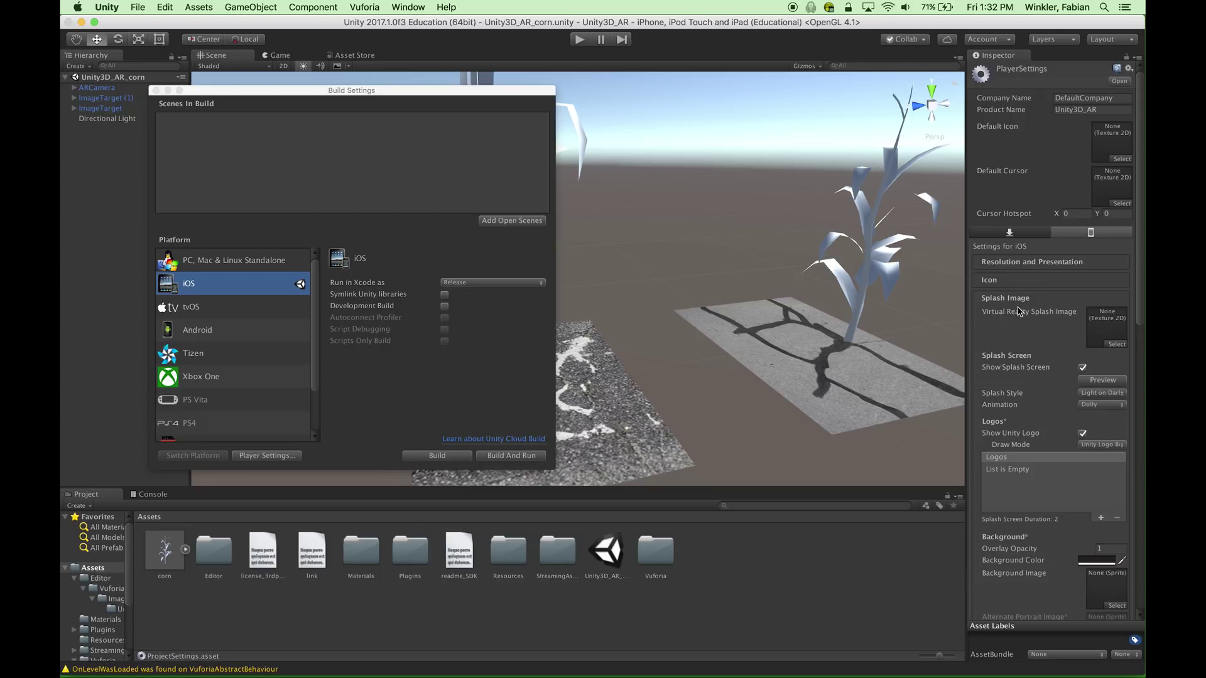
pyautogui.click(1009, 300)
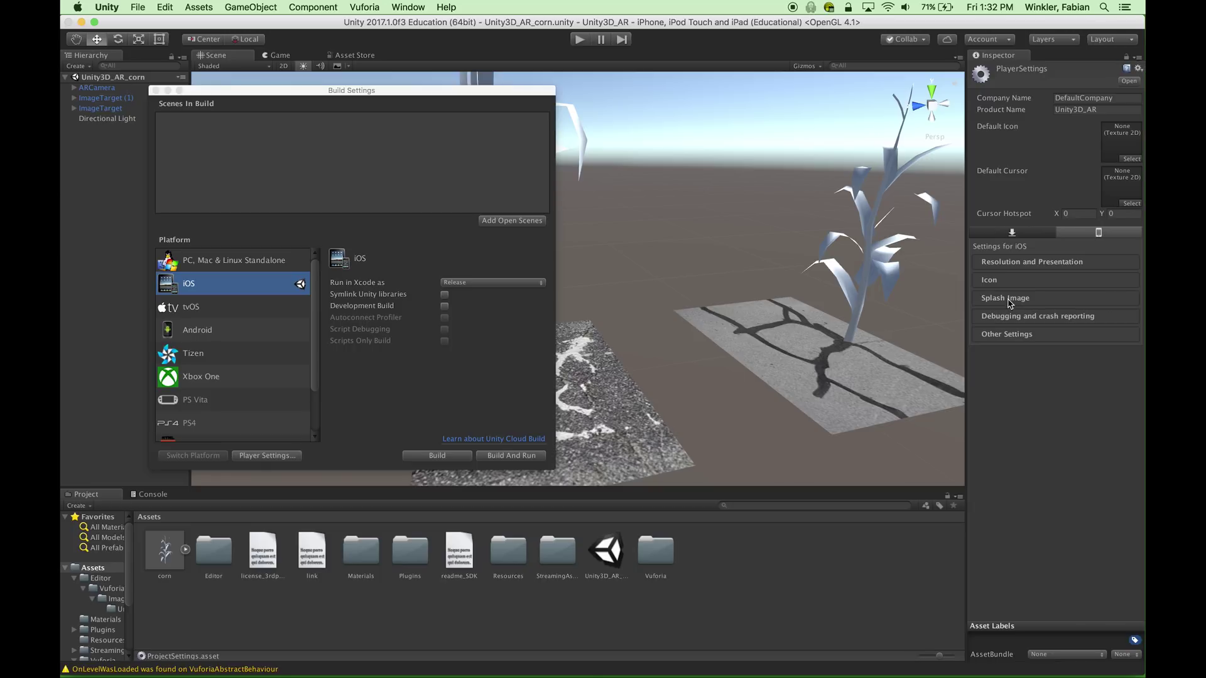
pyautogui.click(997, 319)
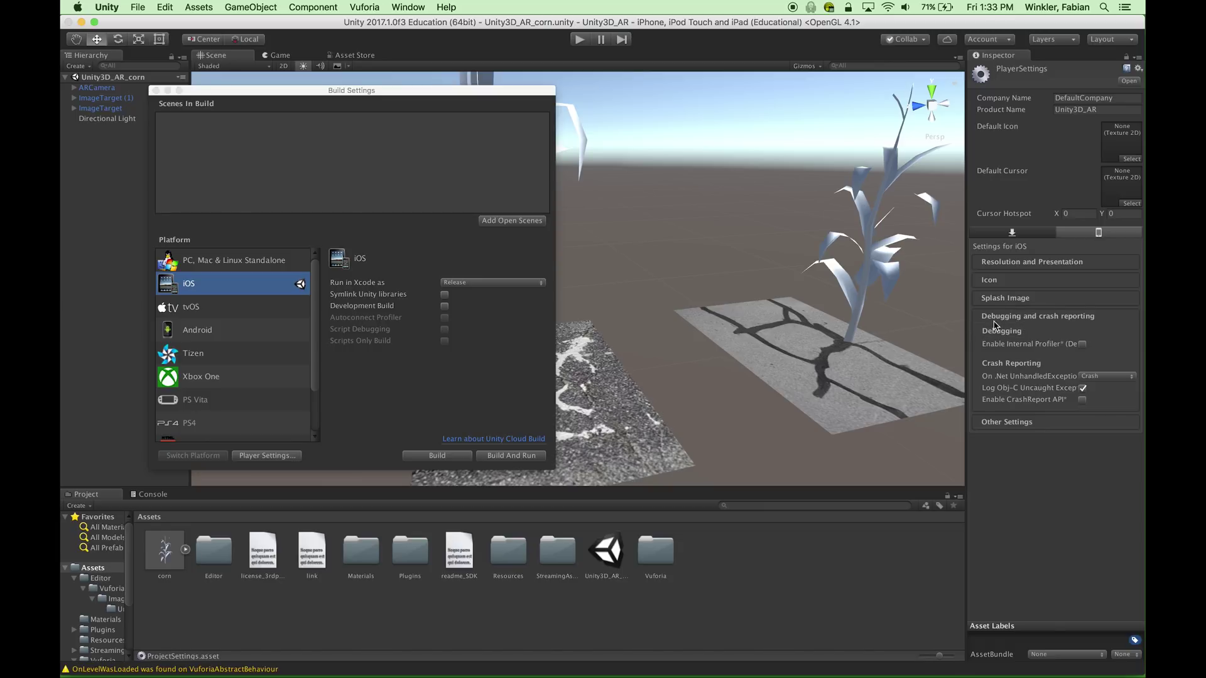
pyautogui.click(995, 321)
# - In Other Settings, set the iOS Bundle Identifier to the developer's reverse-domain ID ending in Unity3DAR, and toggle automatic signing
pyautogui.click(999, 339)
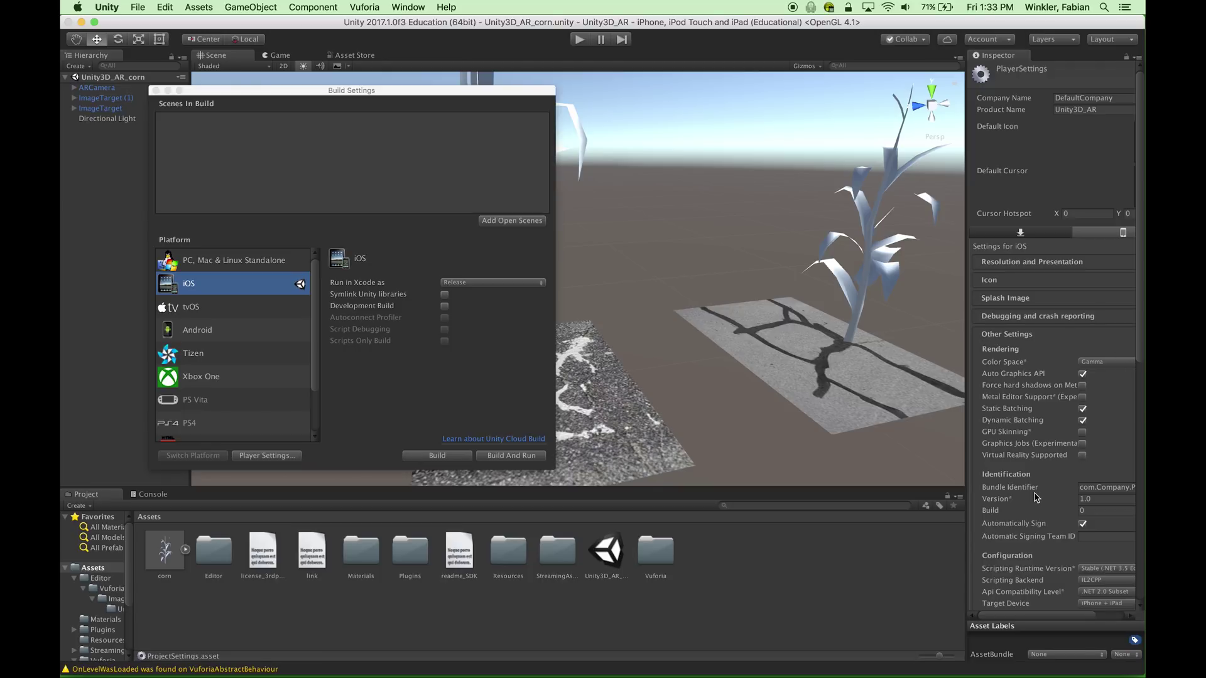
pyautogui.moveTo(1144, 332); pyautogui.dragTo(1144, 392)
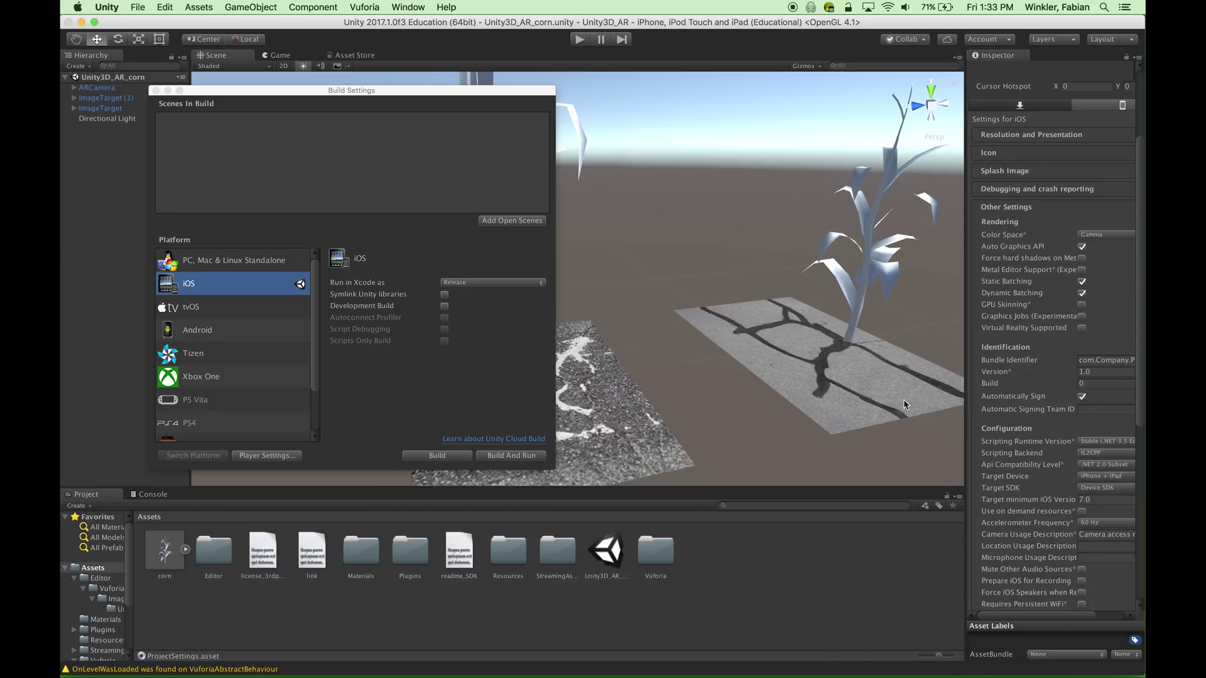
pyautogui.moveTo(965, 403); pyautogui.dragTo(858, 402)
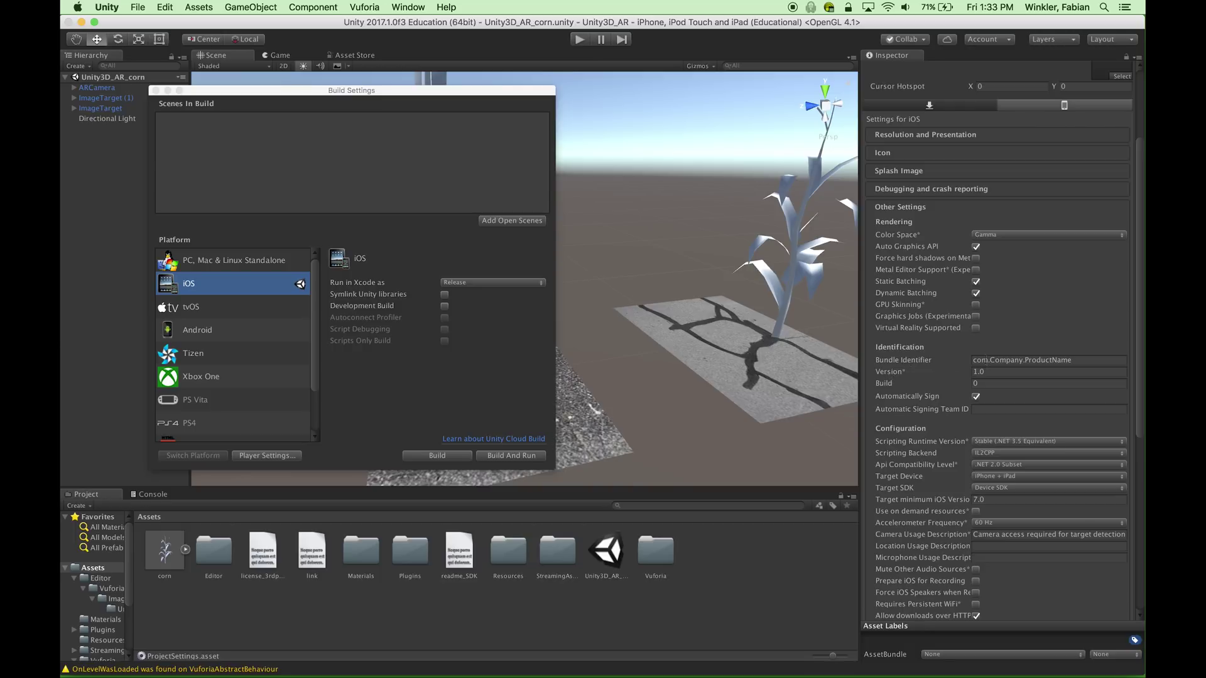
pyautogui.click(982, 359)
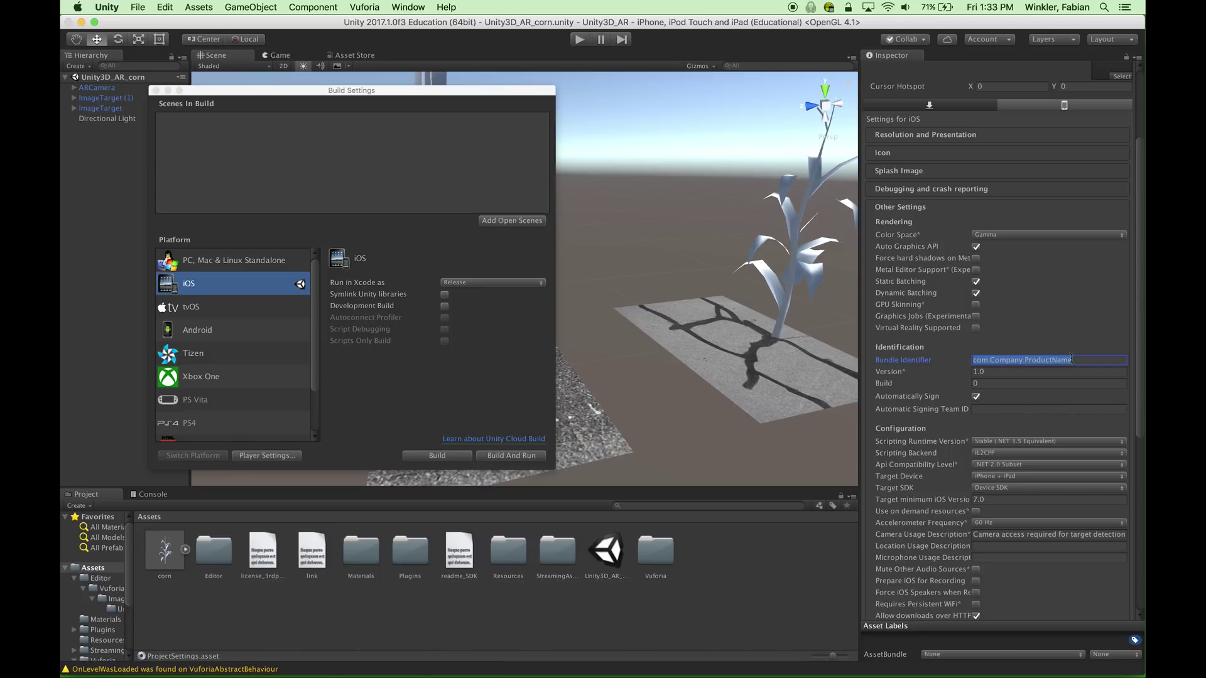
pyautogui.write('com')
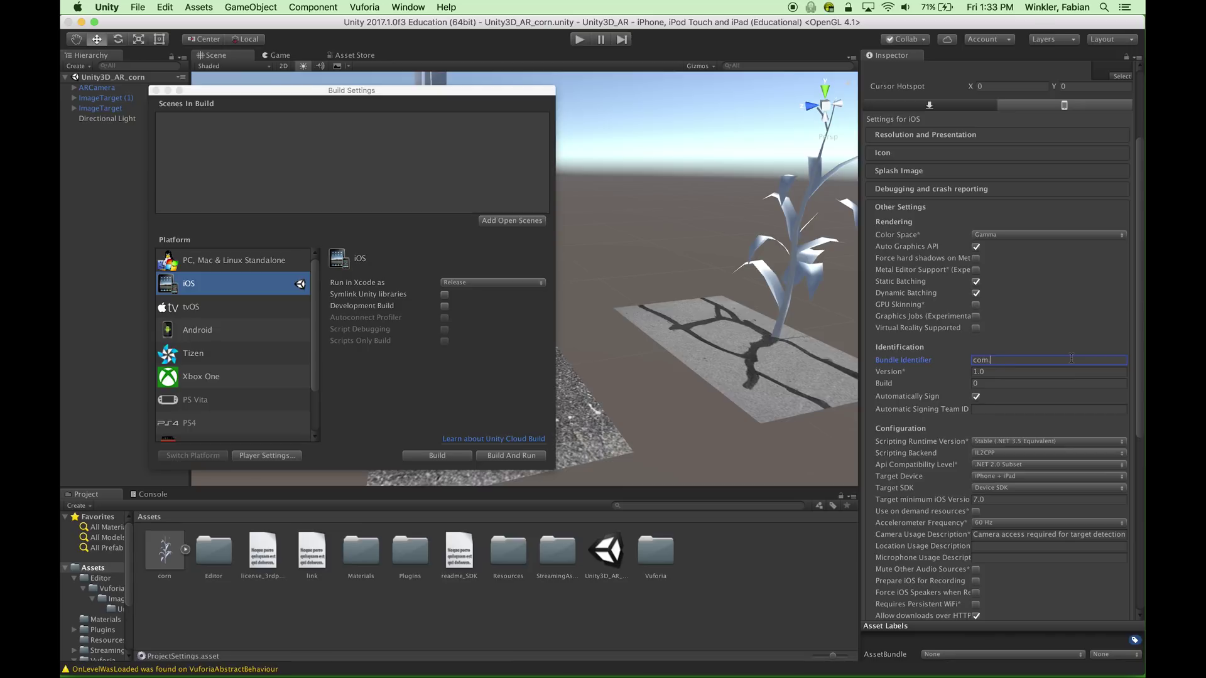
pyautogui.write('.fabwinkler.')
pyautogui.write('Unity3DAR')
pyautogui.click(977, 399)
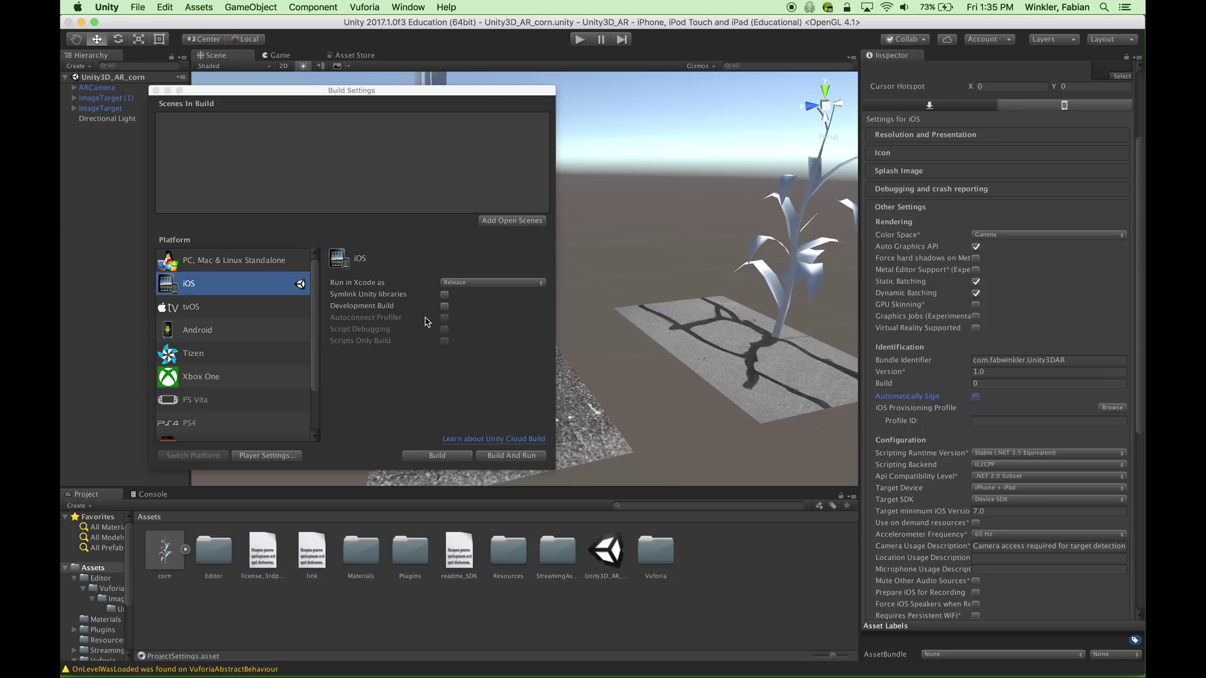
# - Build and run for iOS, saving the Xcode project as Unity3DARiOS in the Unity3D_AR folder
pyautogui.click(496, 456)
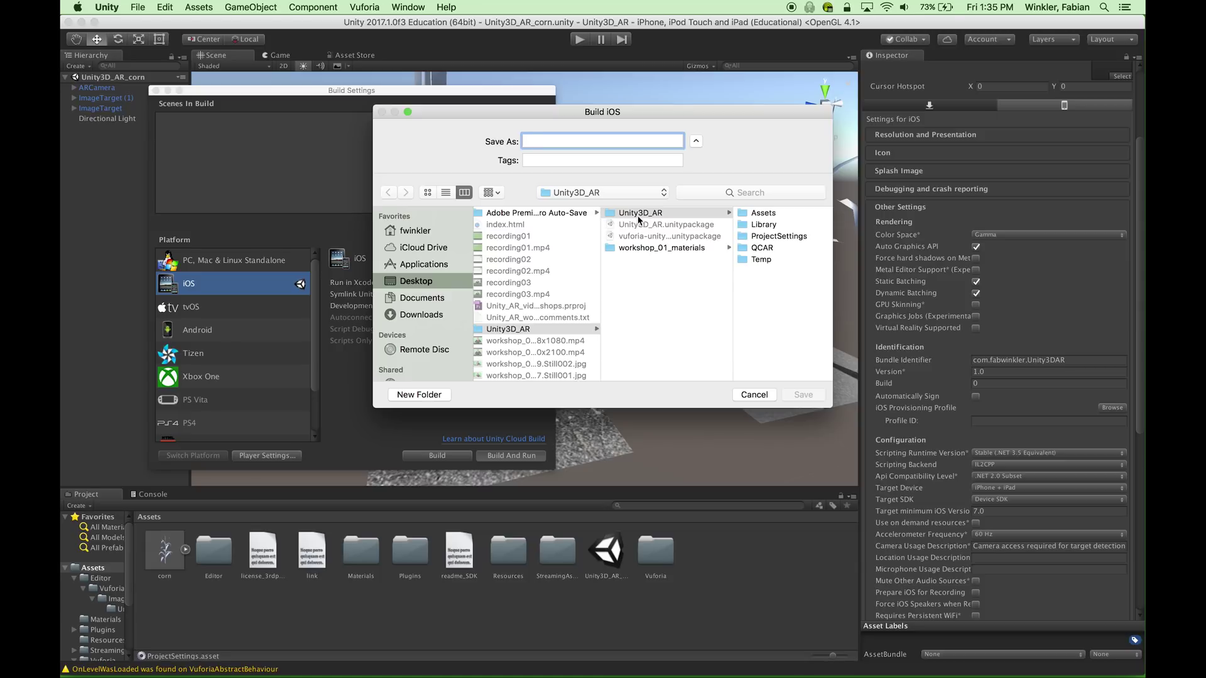
pyautogui.write('Unity')
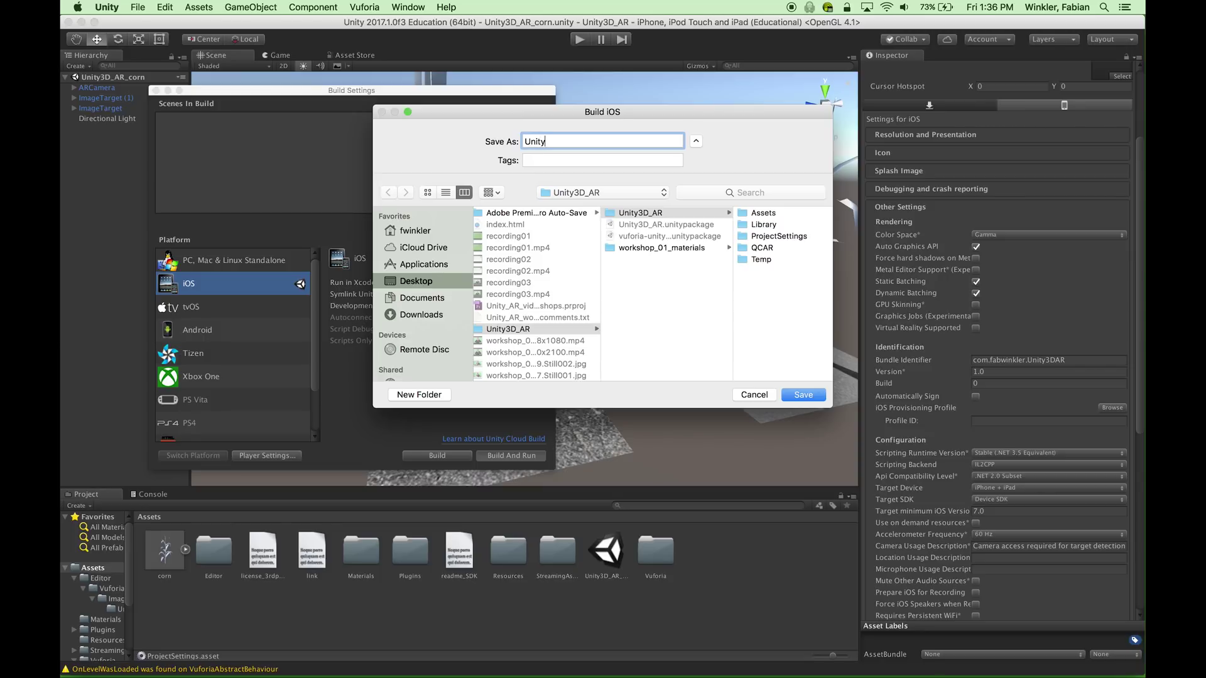
pyautogui.write('3DARiOS')
pyautogui.click(803, 395)
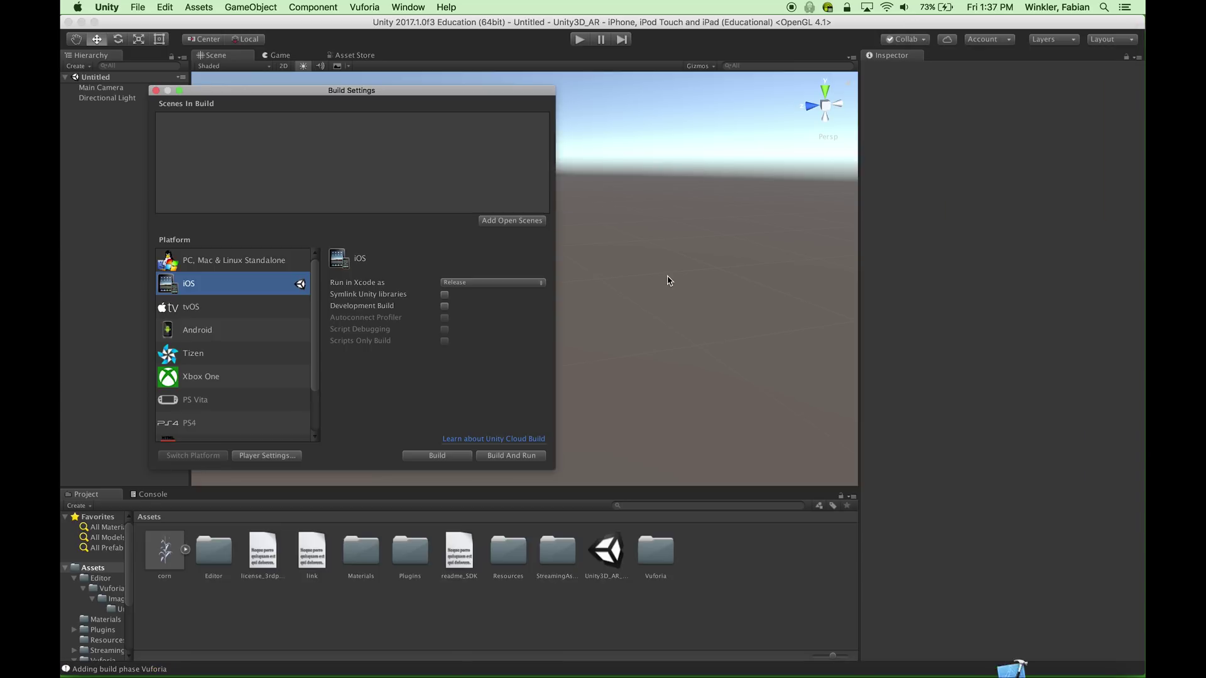
# - After the build finishes, switch to Xcode with the generated Unity-iPhone project
pyautogui.moveTo(1004, 651)
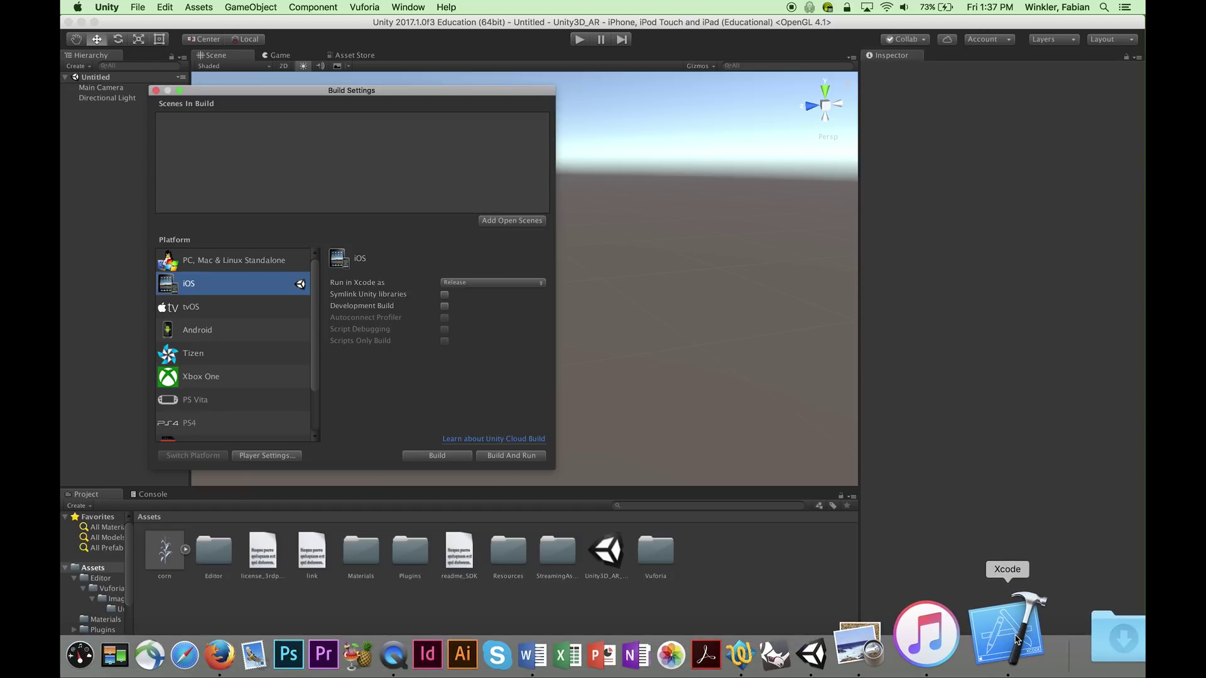
pyautogui.click(1018, 641)
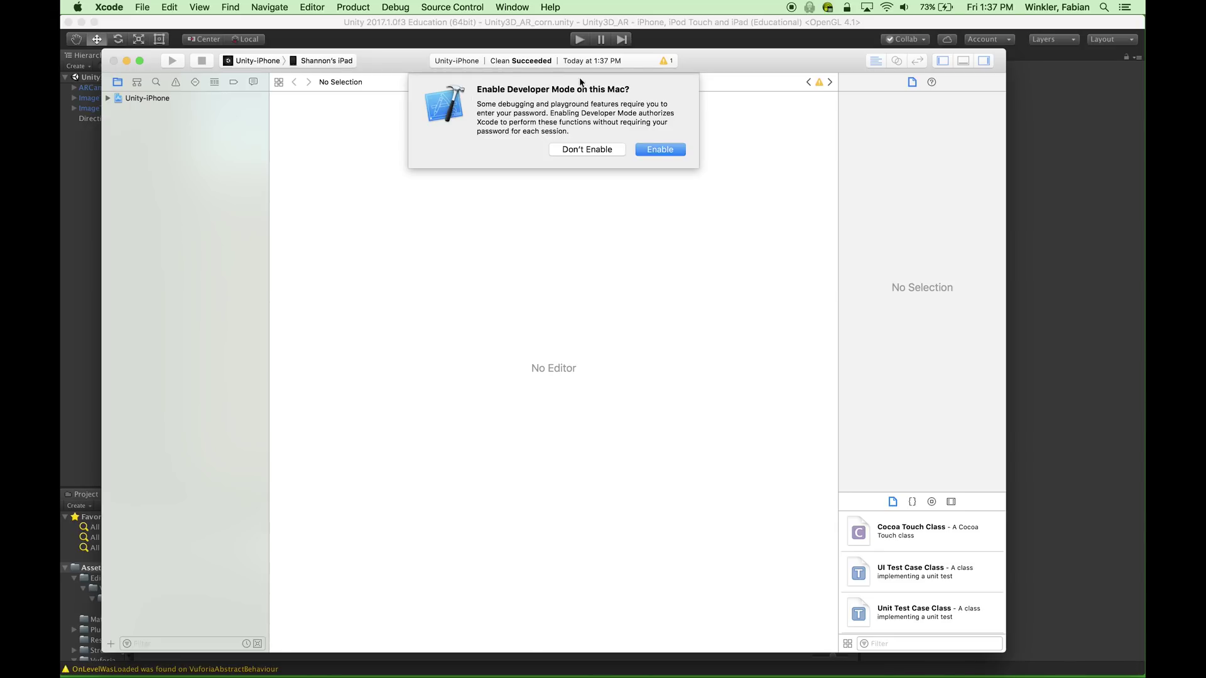
# - Enable Developer Mode on the Mac and dismiss the device-is-locked warning
pyautogui.click(658, 151)
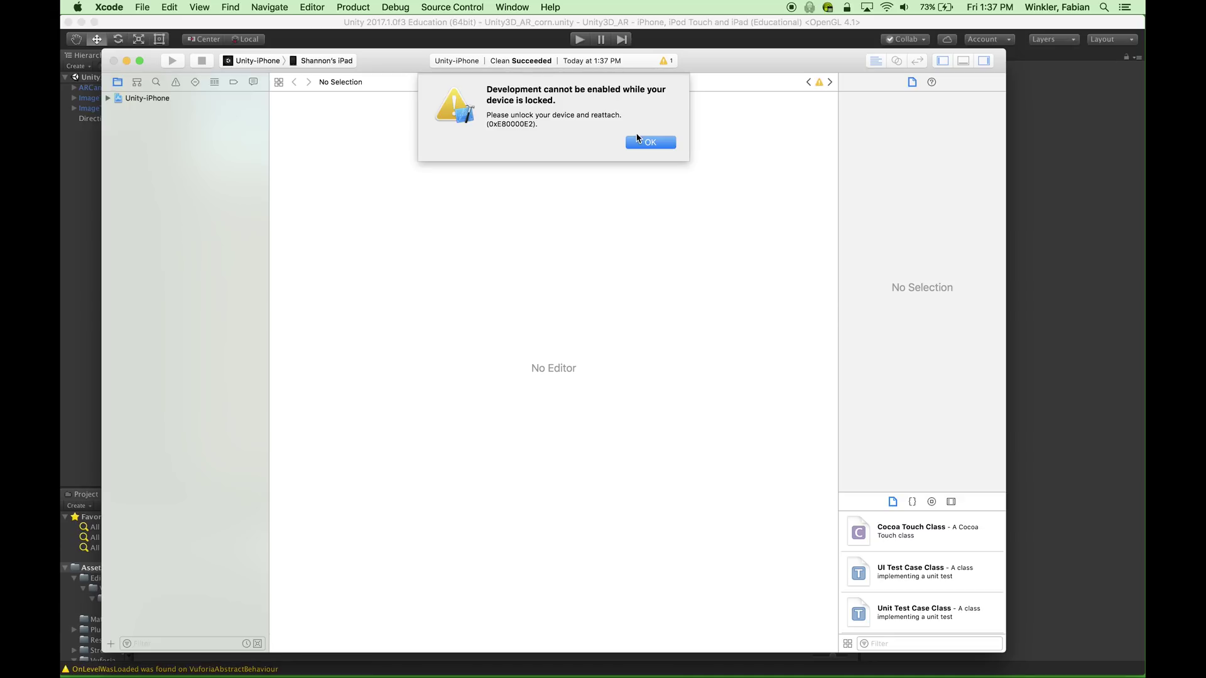
pyautogui.click(643, 143)
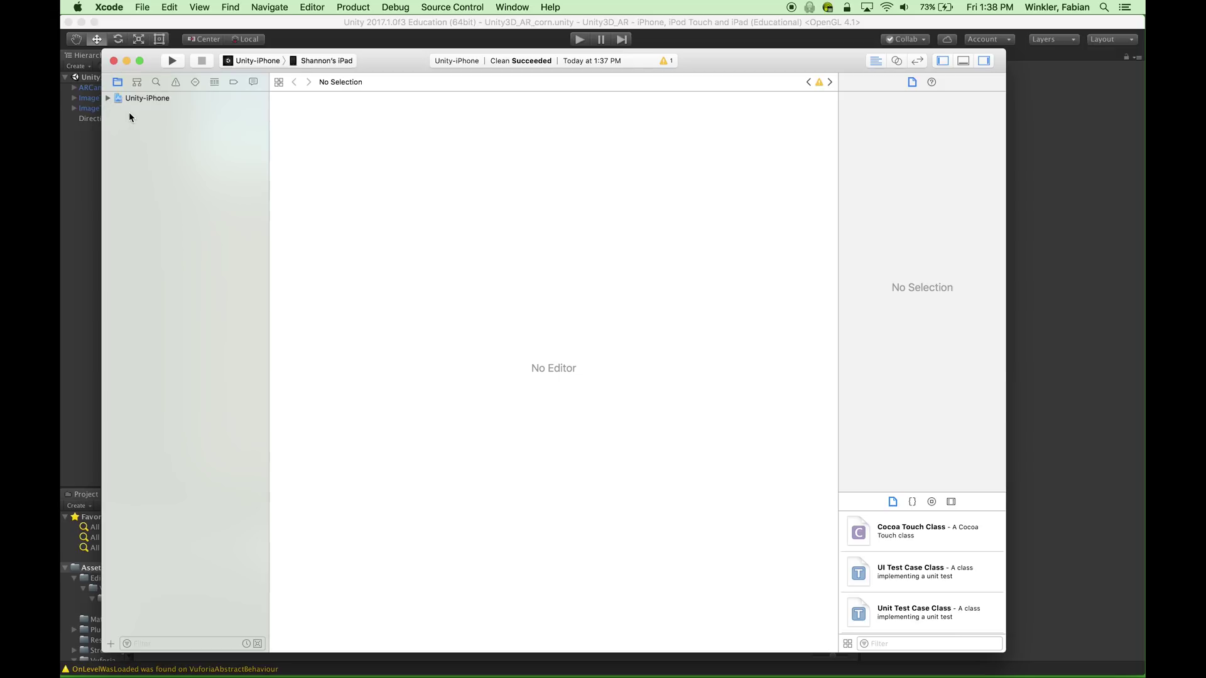
# - Collapse and select the Unity-iPhone project, then turn on 'Automatically manage signing'
pyautogui.click(107, 99)
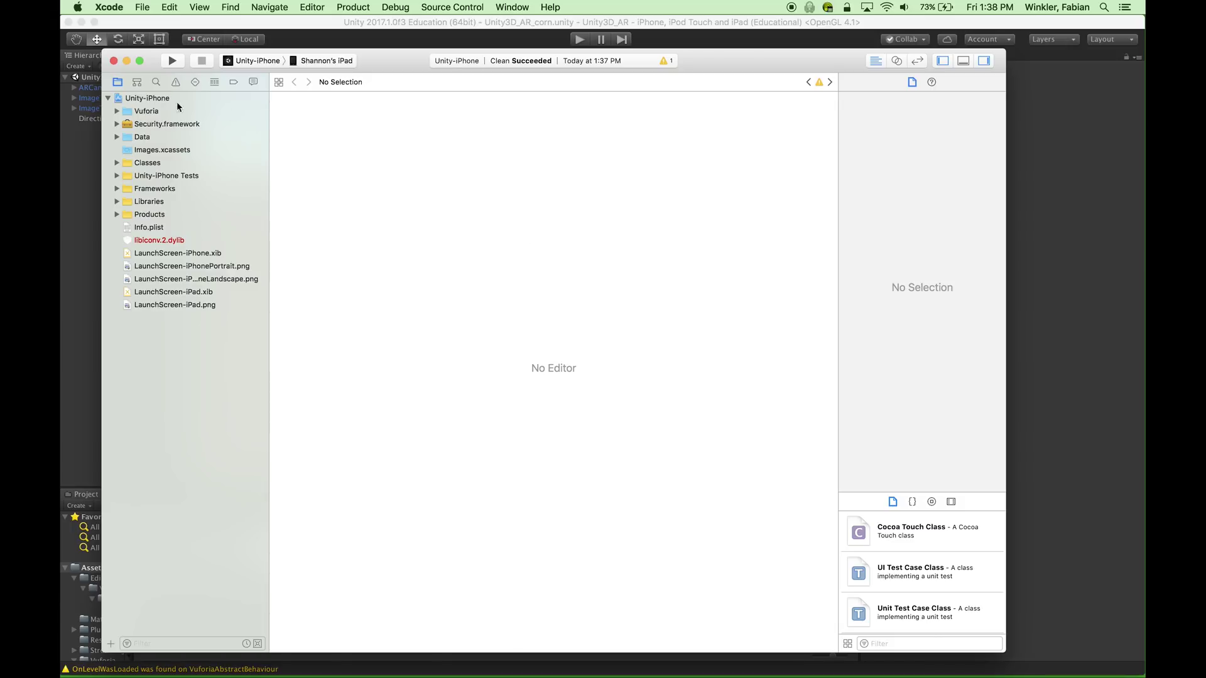
pyautogui.click(151, 99)
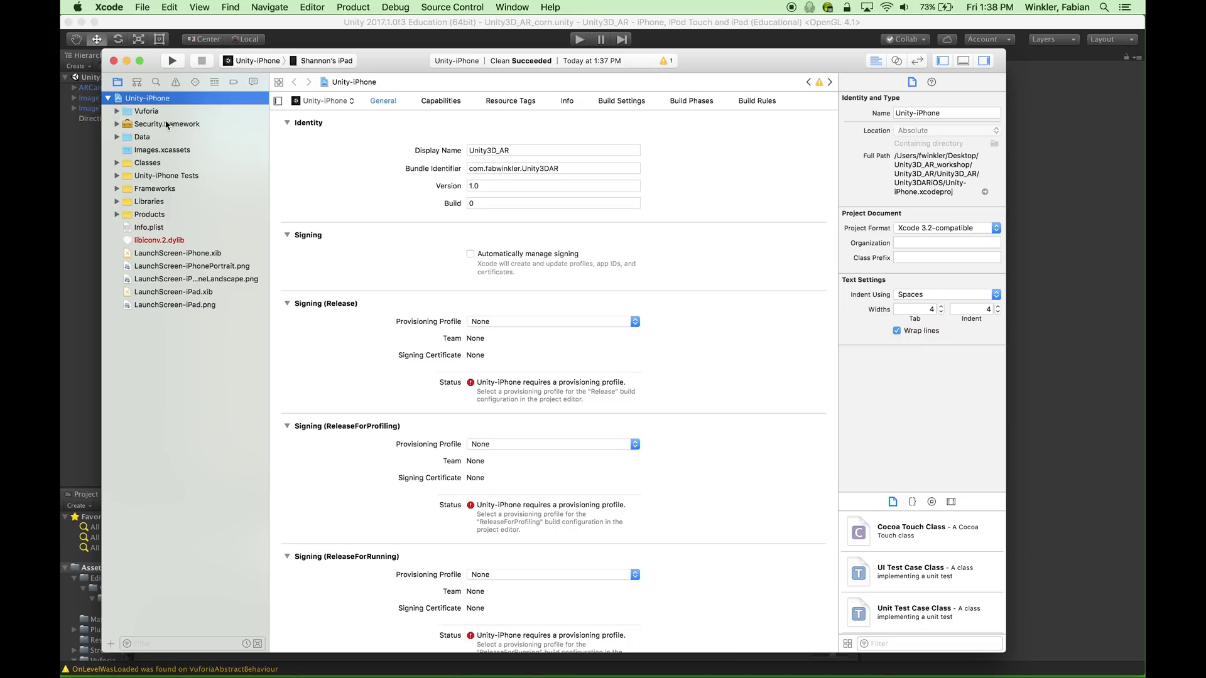
pyautogui.click(108, 98)
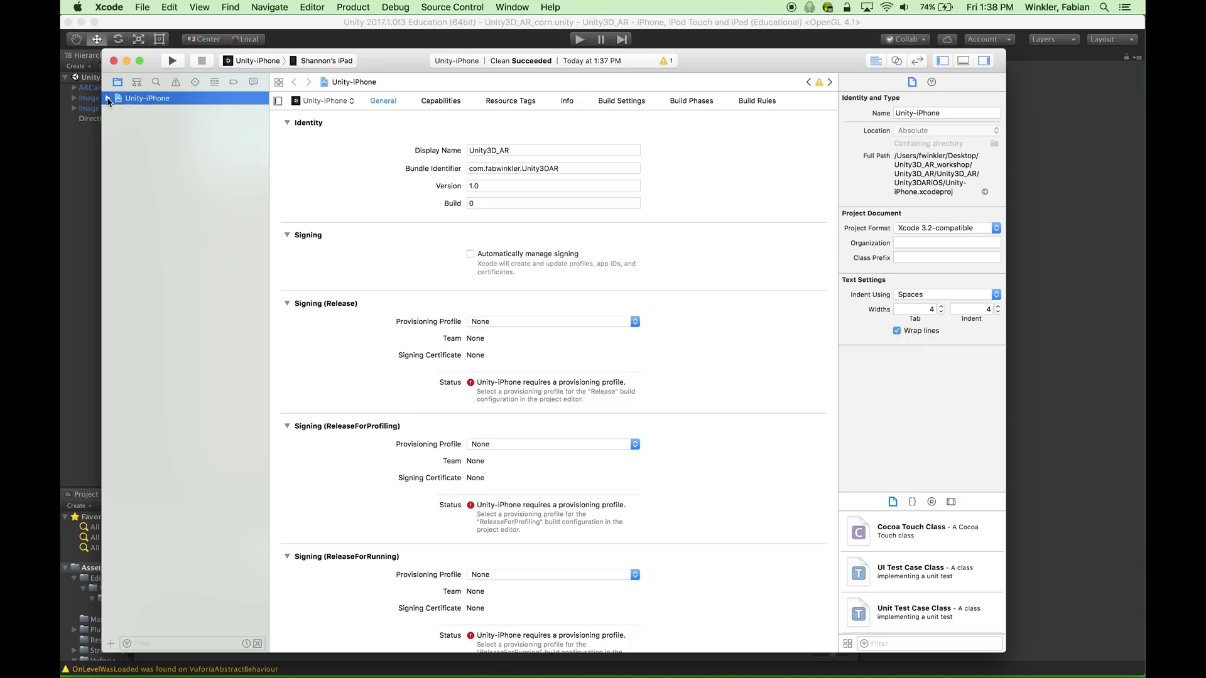
pyautogui.click(147, 99)
pyautogui.click(471, 254)
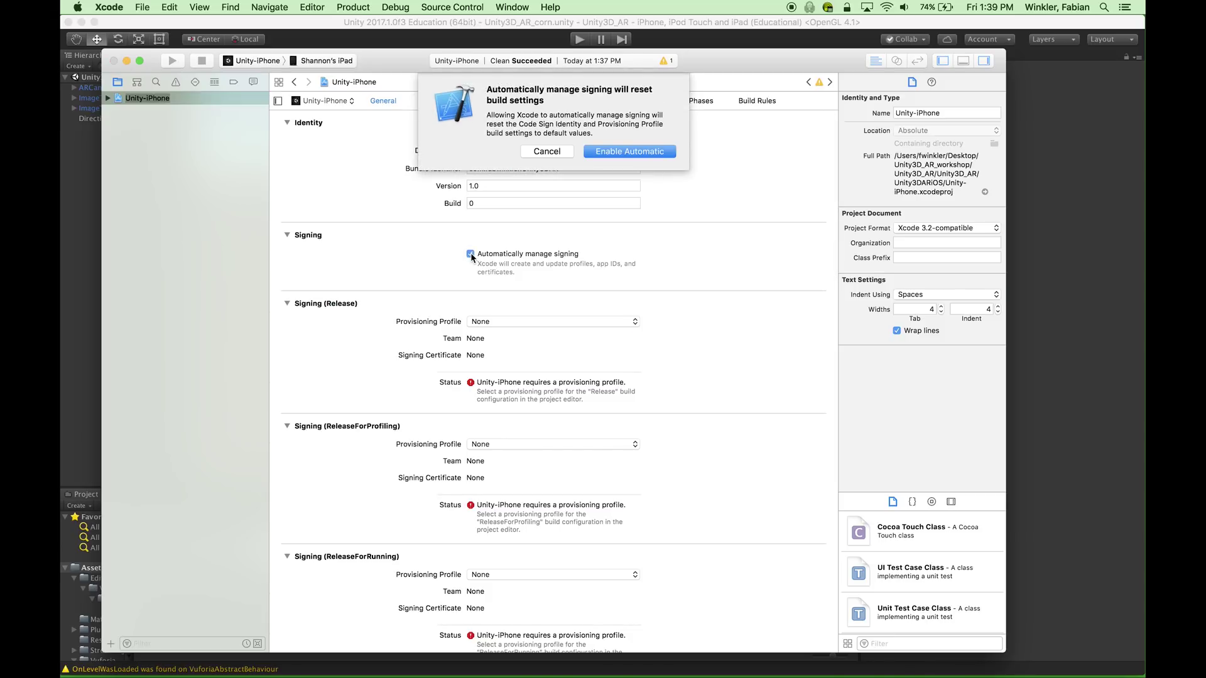
# - Confirm Enable Automatic signing and add an Apple ID account in Accounts preferences
pyautogui.click(628, 152)
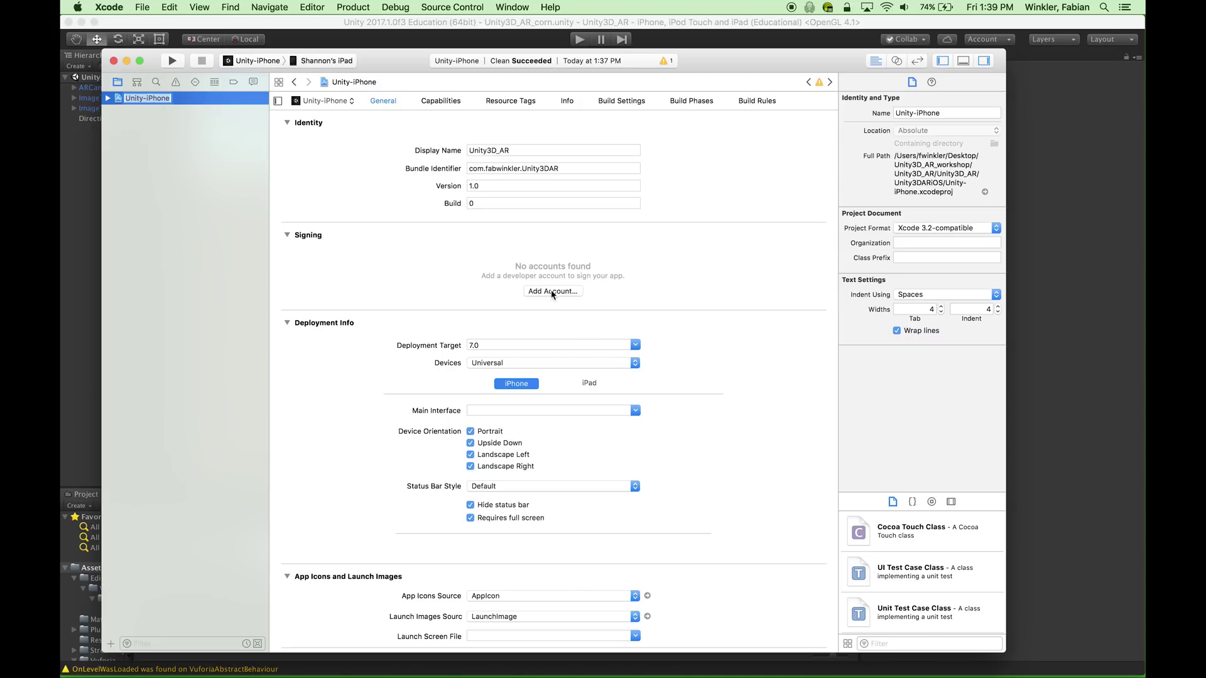
pyautogui.click(553, 292)
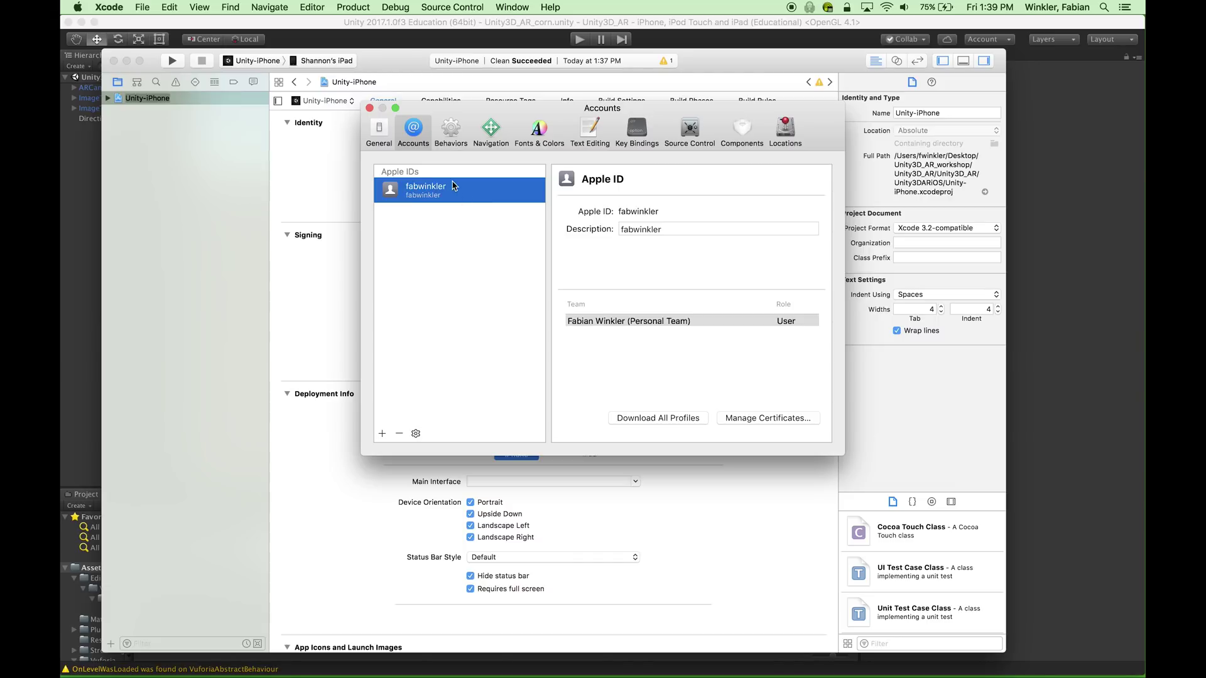
# - Close Accounts, choose the Personal Team as signing team, and run the app on the iPad
pyautogui.click(370, 108)
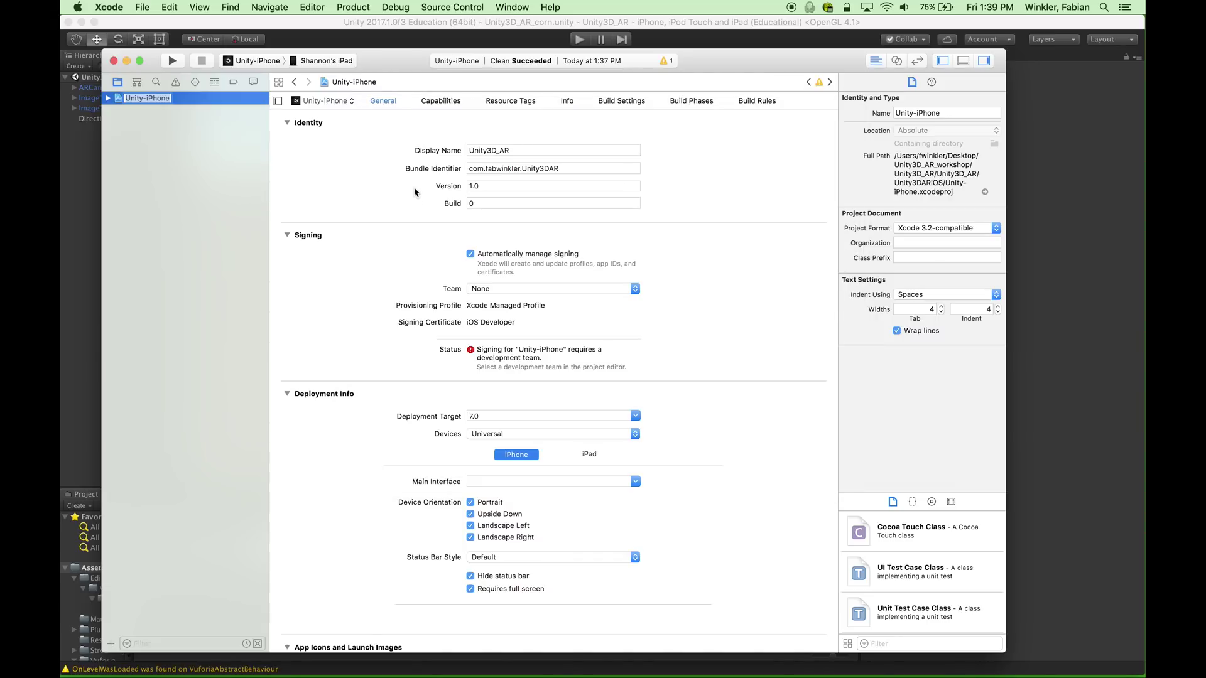
pyautogui.click(505, 290)
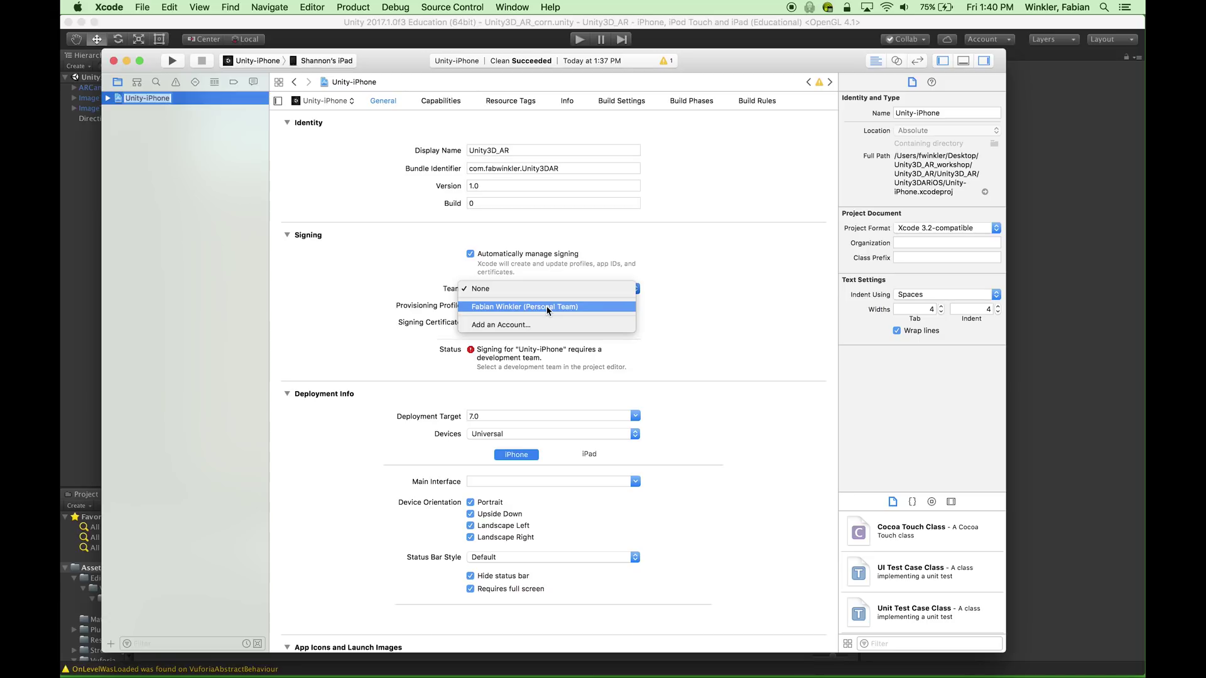
pyautogui.click(509, 307)
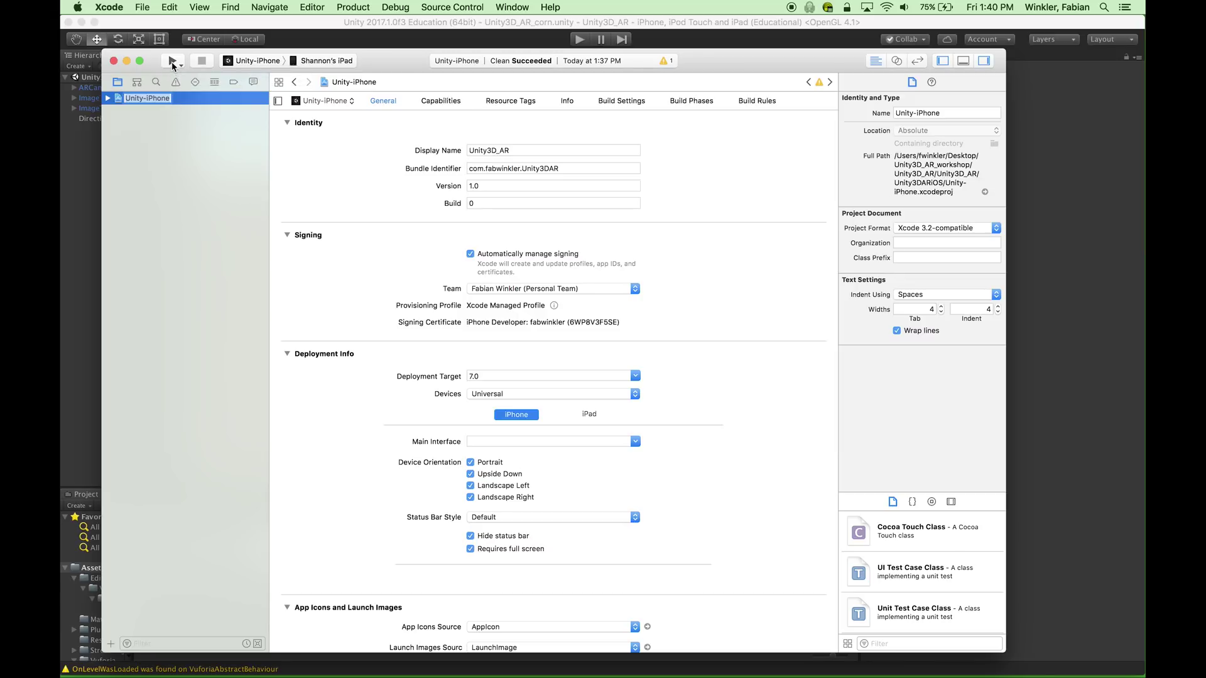
pyautogui.click(173, 61)
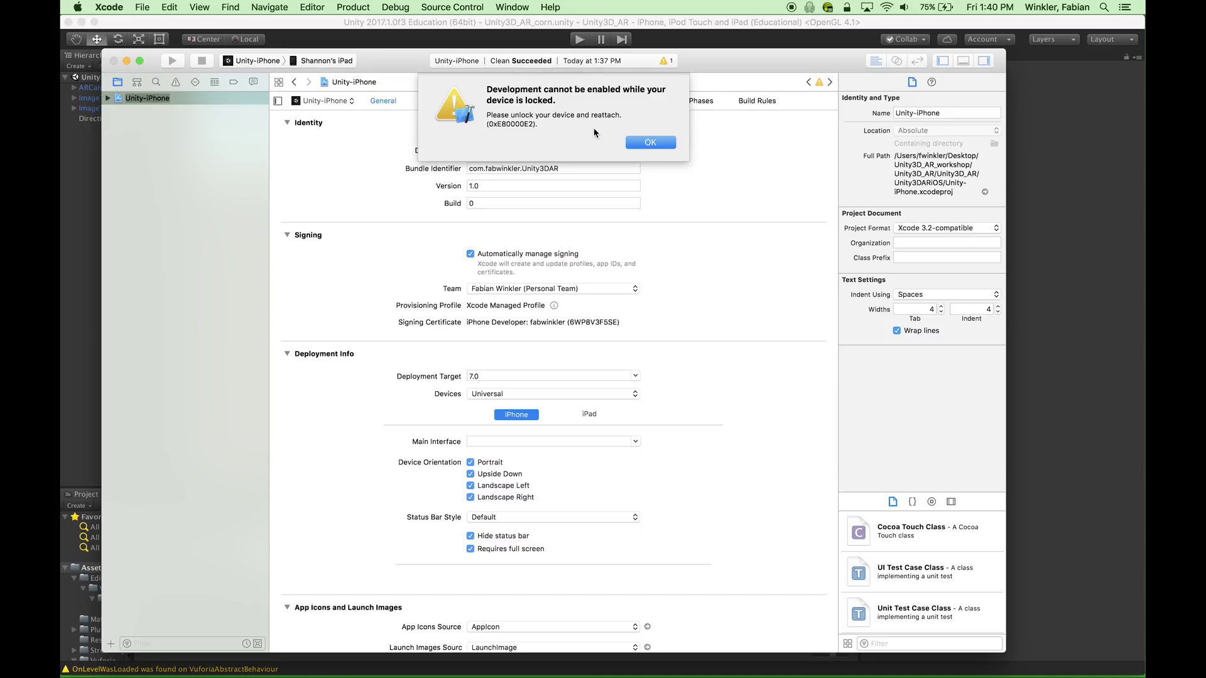
pyautogui.click(651, 143)
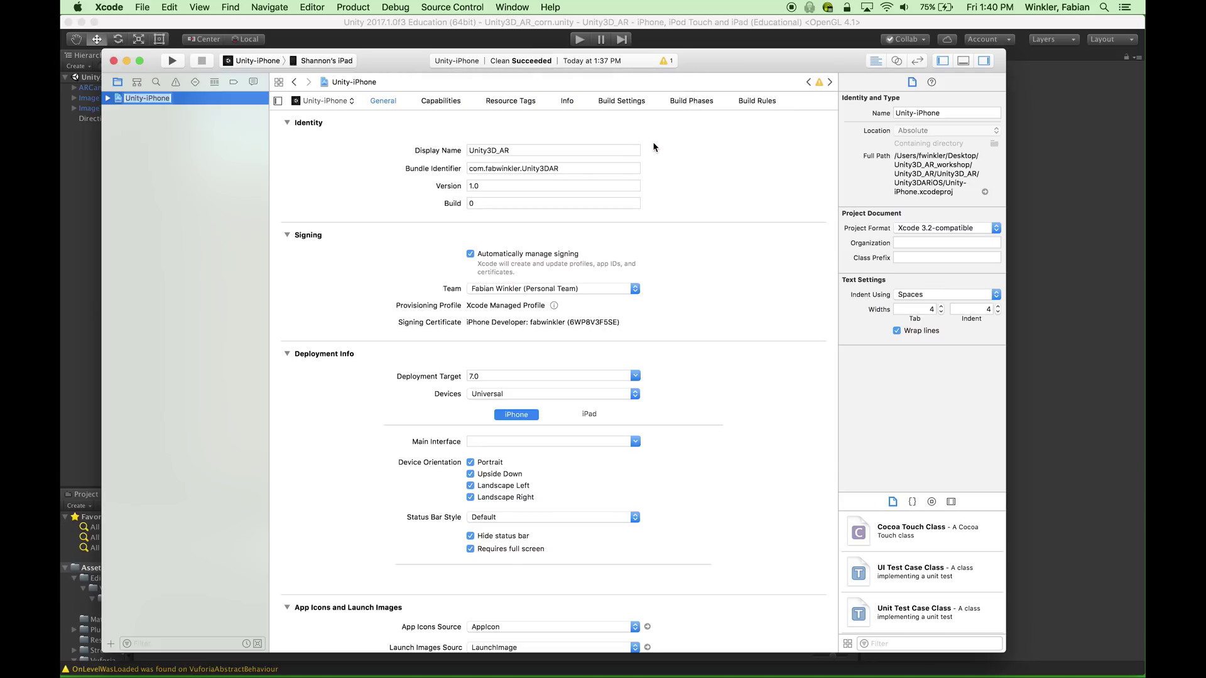
pyautogui.click(173, 61)
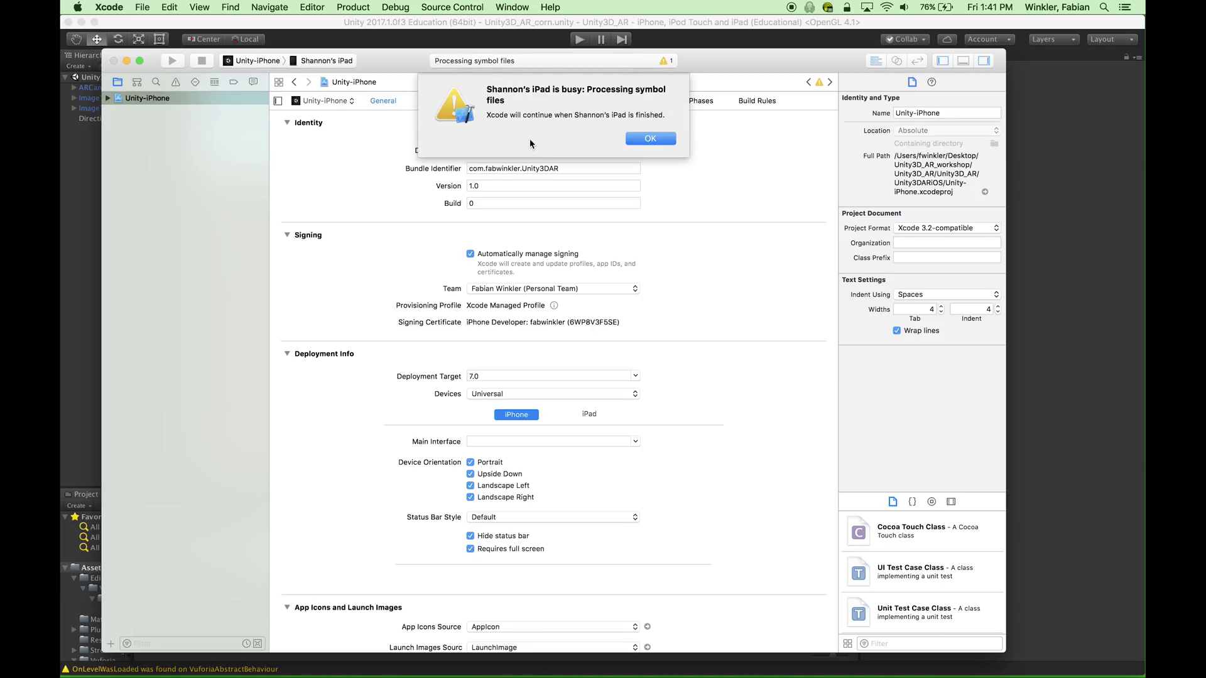
pyautogui.click(656, 138)
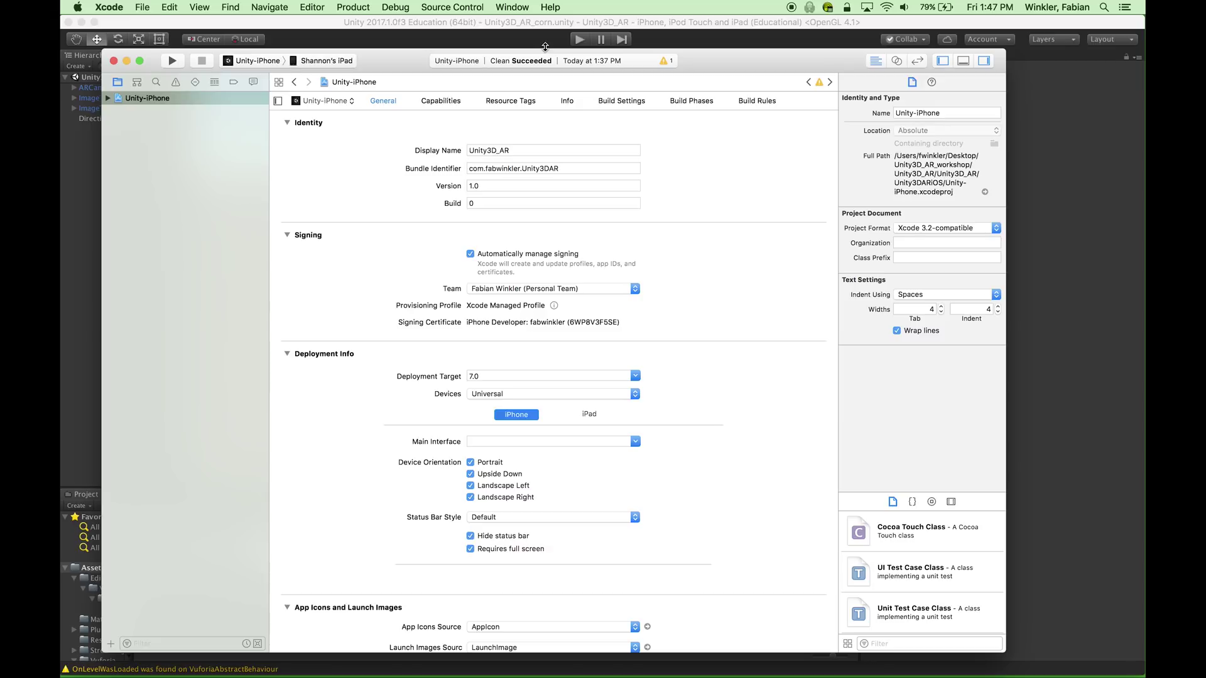
pyautogui.click(171, 61)
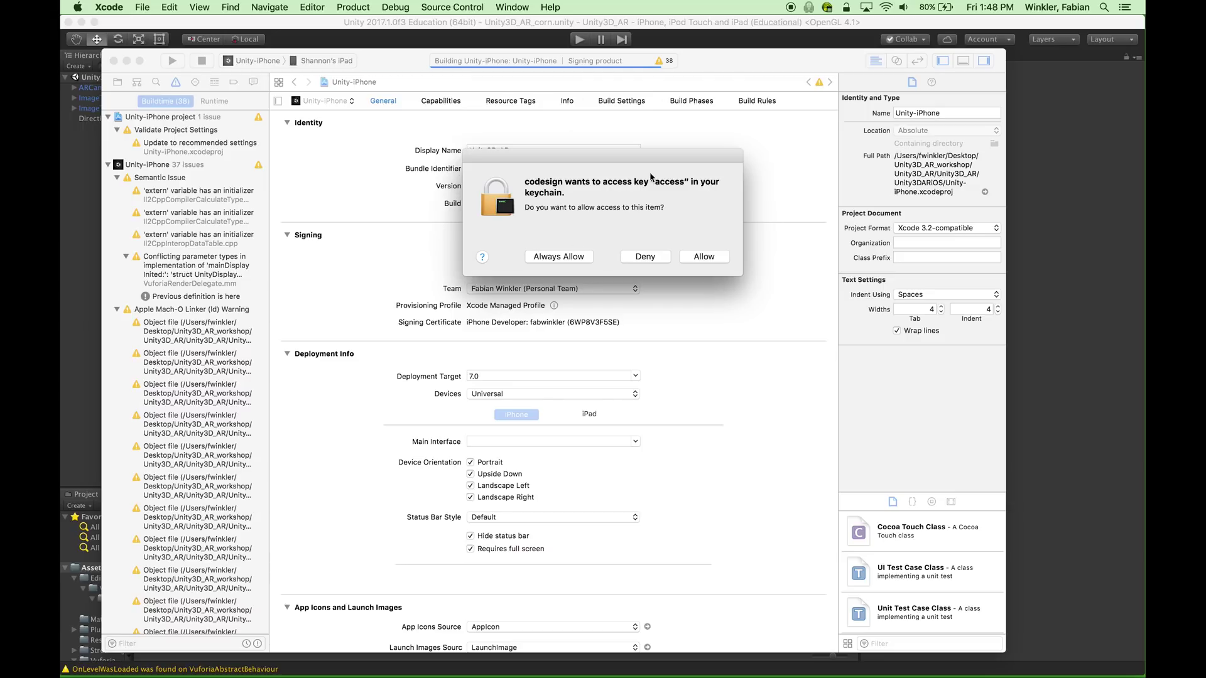
# - Allow codesign to access the signing key so the app installs on the iPad
pyautogui.click(695, 258)
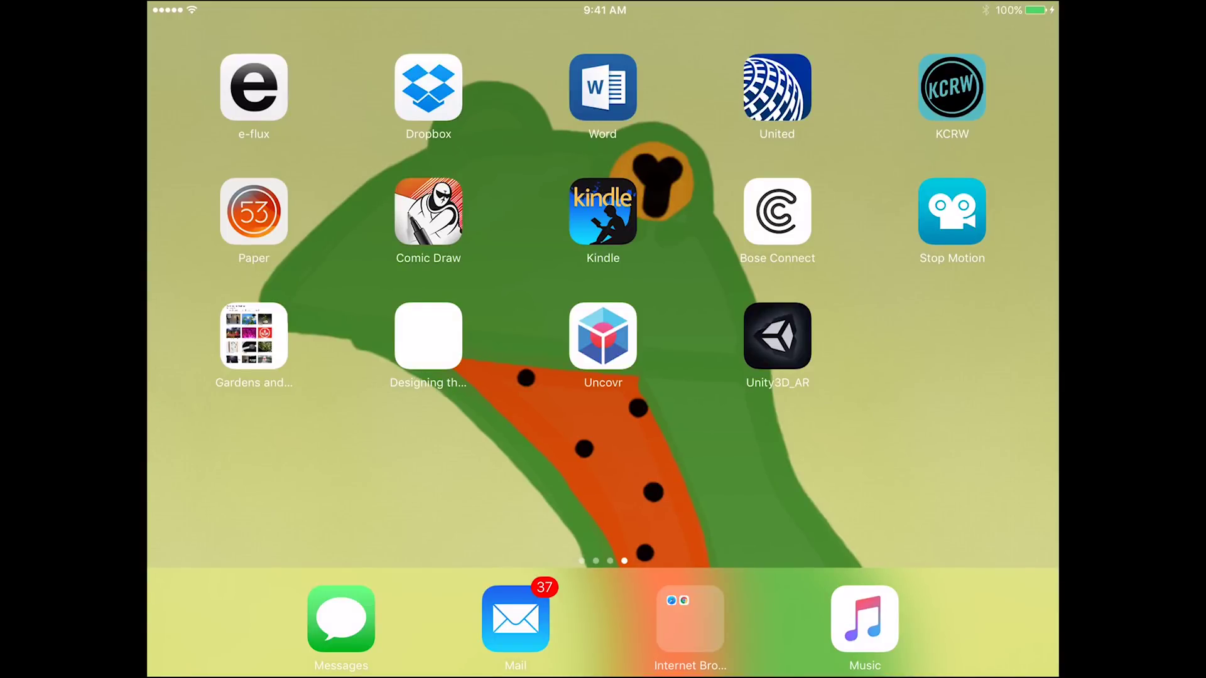
# - Try launching Unity3D_AR, which is blocked as untrusted, then swipe home pages to reach Settings
pyautogui.click(777, 336)
pyautogui.hscroll(-5, 603, 302)
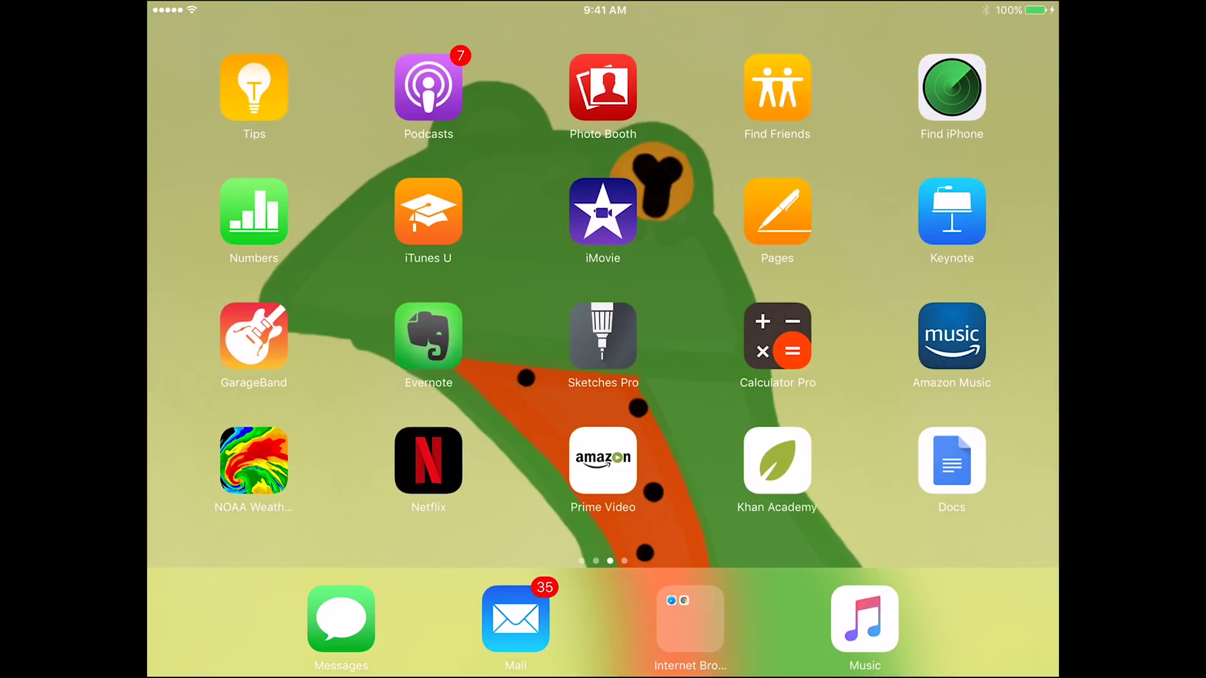
pyautogui.hscroll(-5, 603, 302)
pyautogui.click(254, 461)
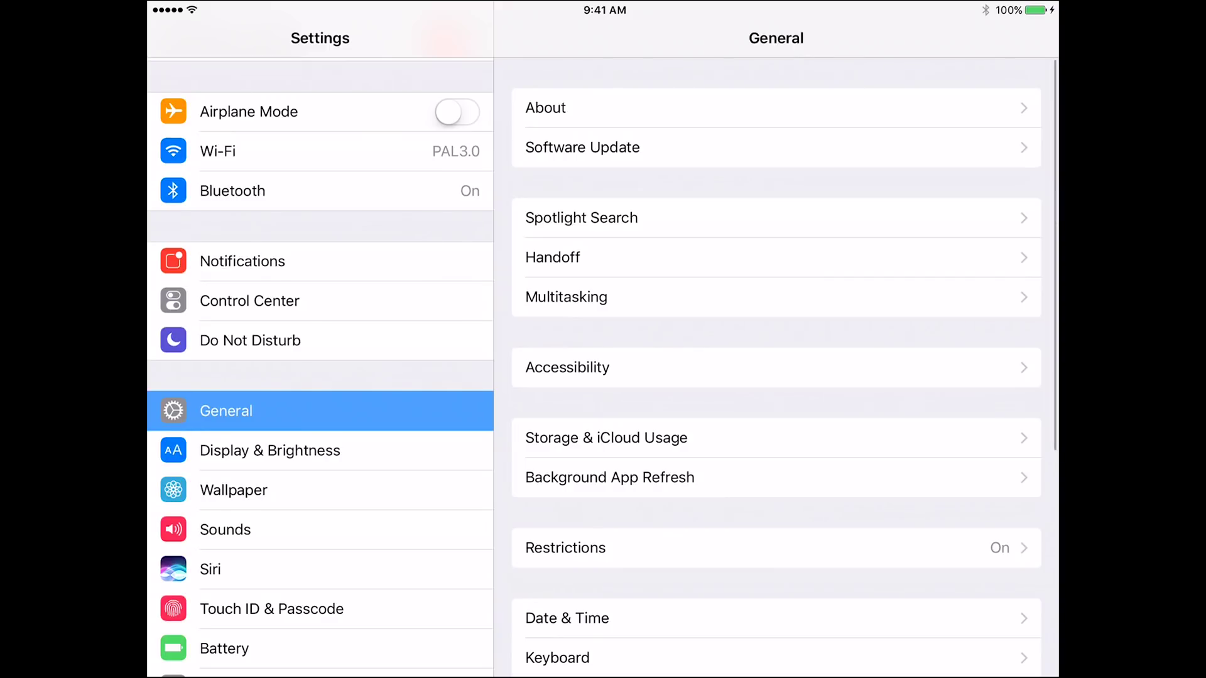
# - Trust the developer profile under General > Device Management and return to the home screen
pyautogui.scroll(-6, 777, 348)
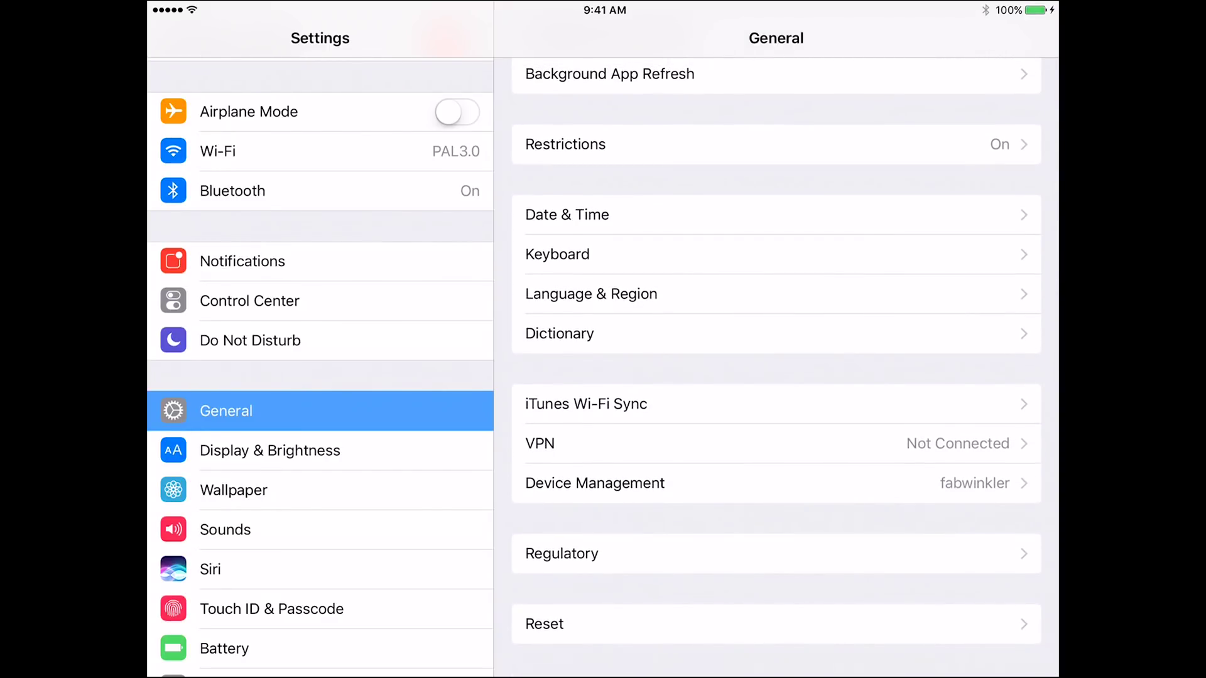
pyautogui.click(594, 483)
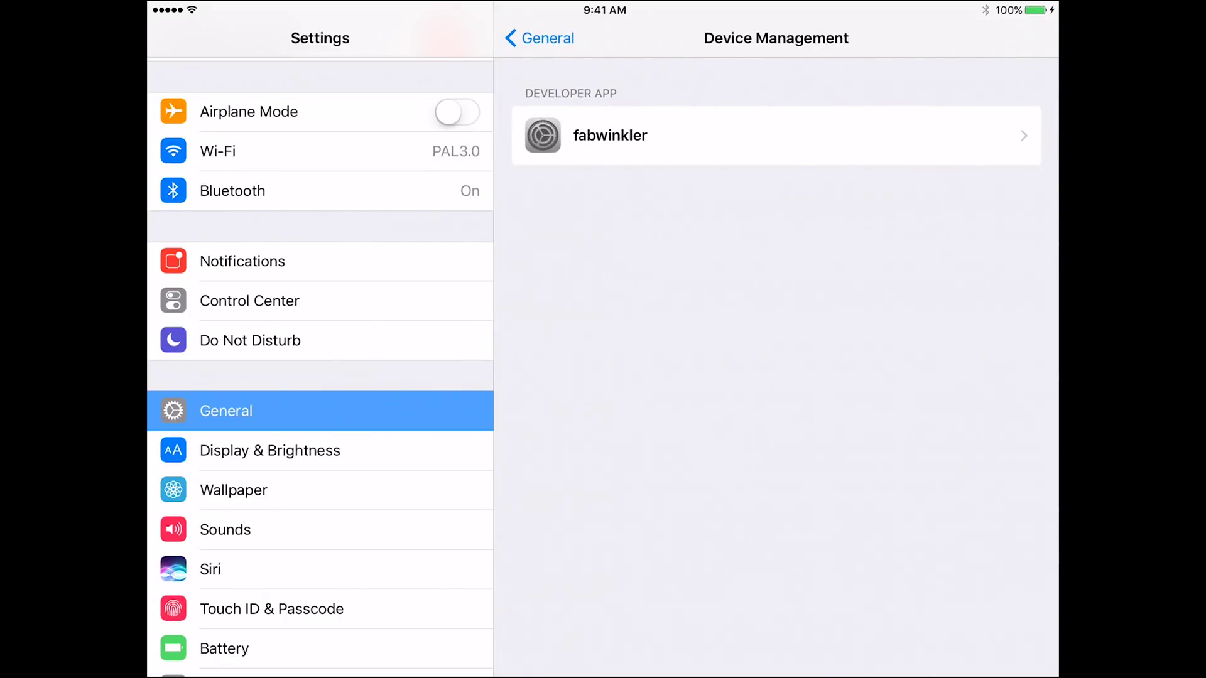
pyautogui.click(628, 135)
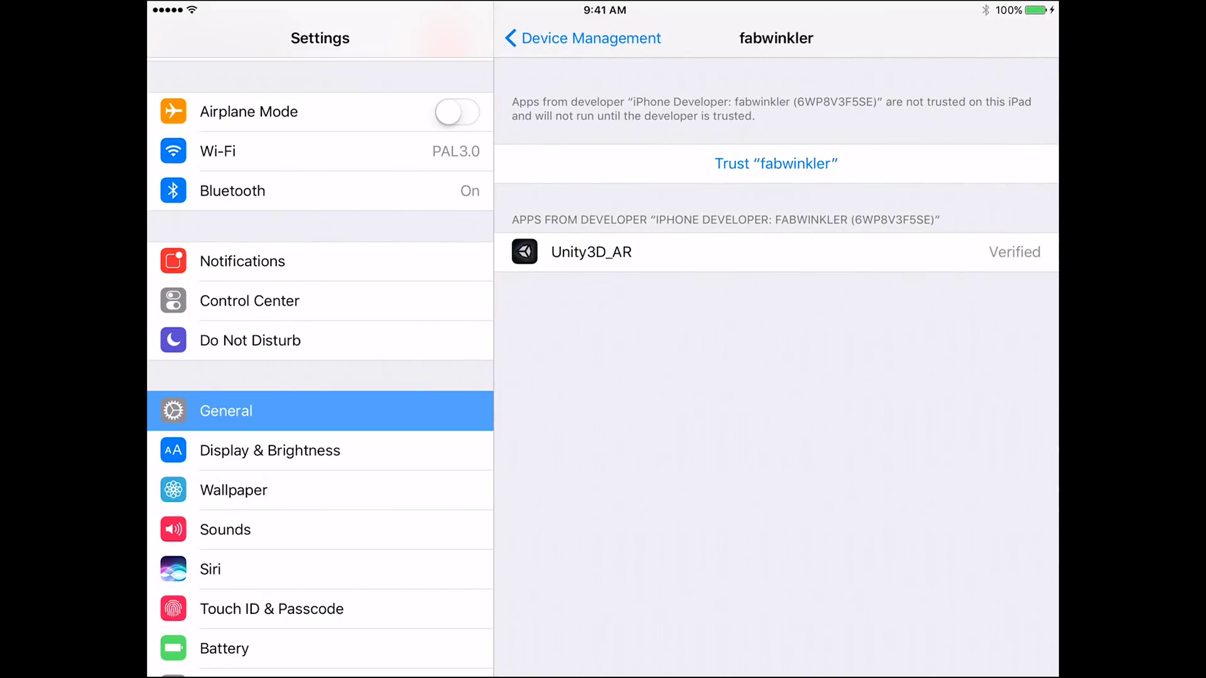
pyautogui.click(775, 163)
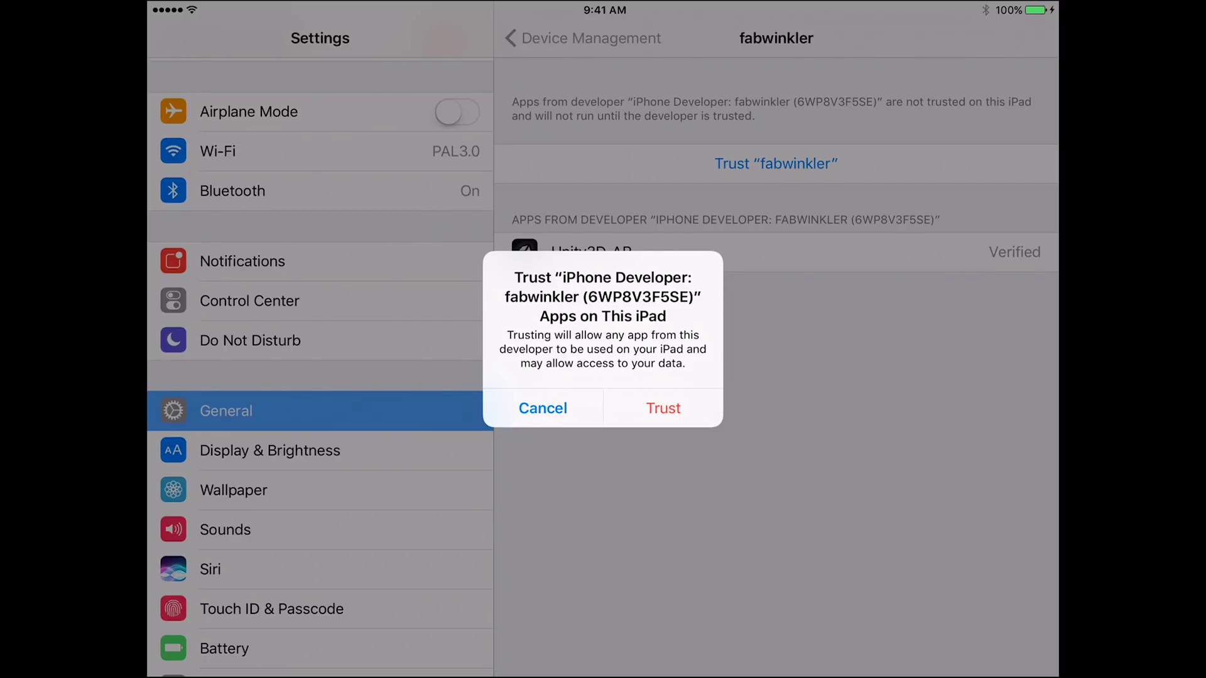
pyautogui.click(663, 408)
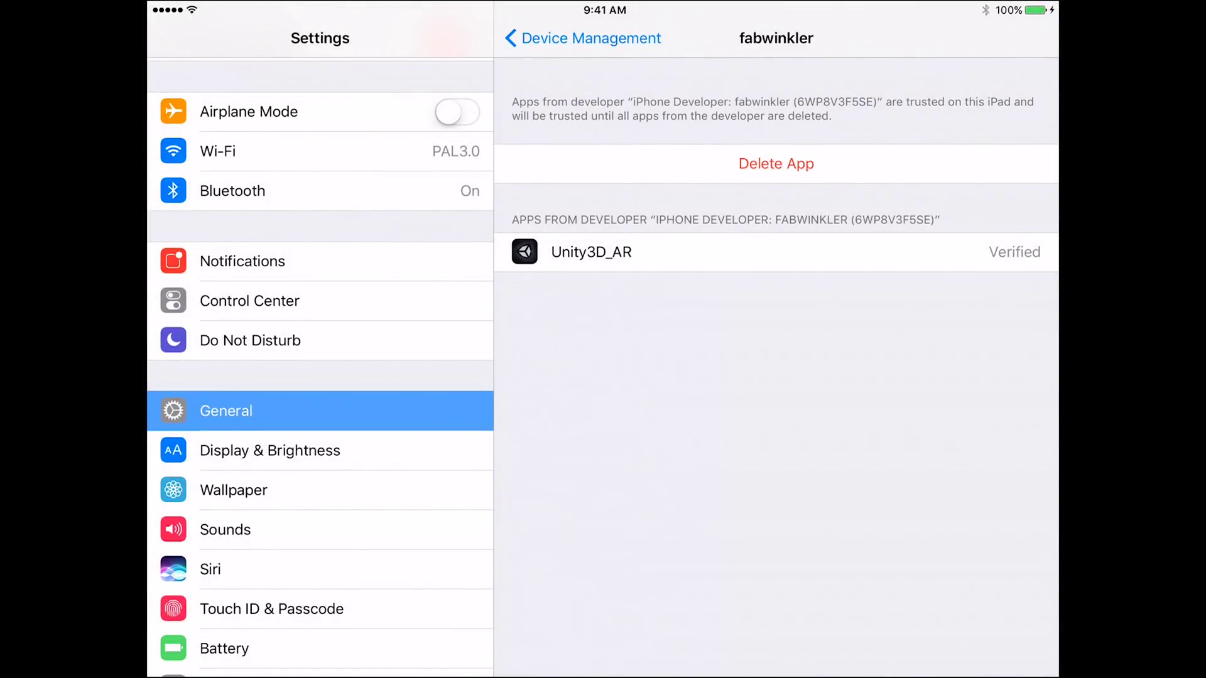
pyautogui.press('super')
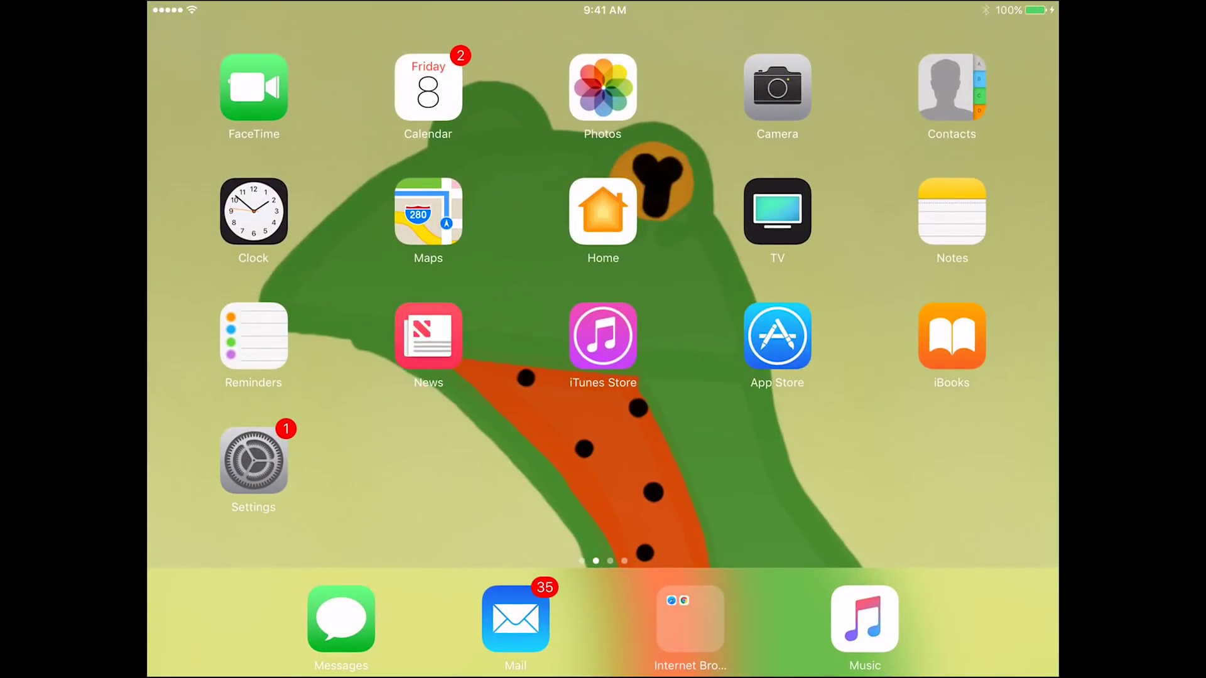
# - Swipe across the iPad home screen to the page holding the Unity3D_AR icon
pyautogui.moveTo(880, 314); pyautogui.dragTo(314, 314)
pyautogui.moveTo(880, 314); pyautogui.dragTo(314, 314)
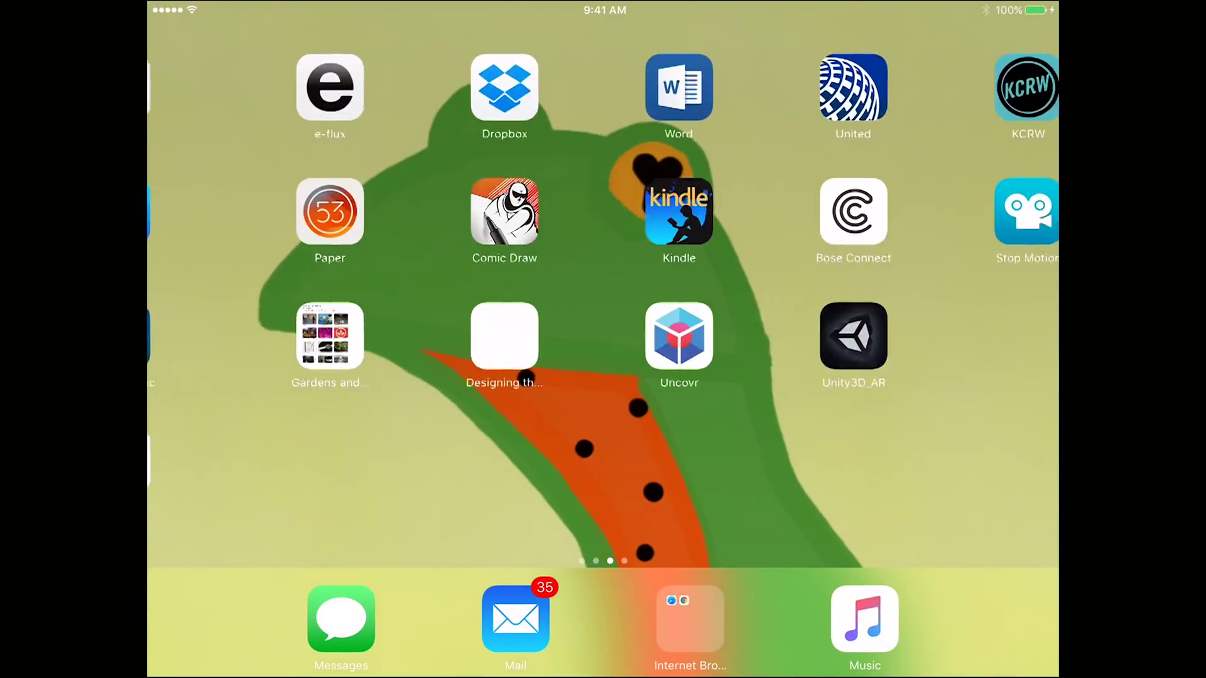